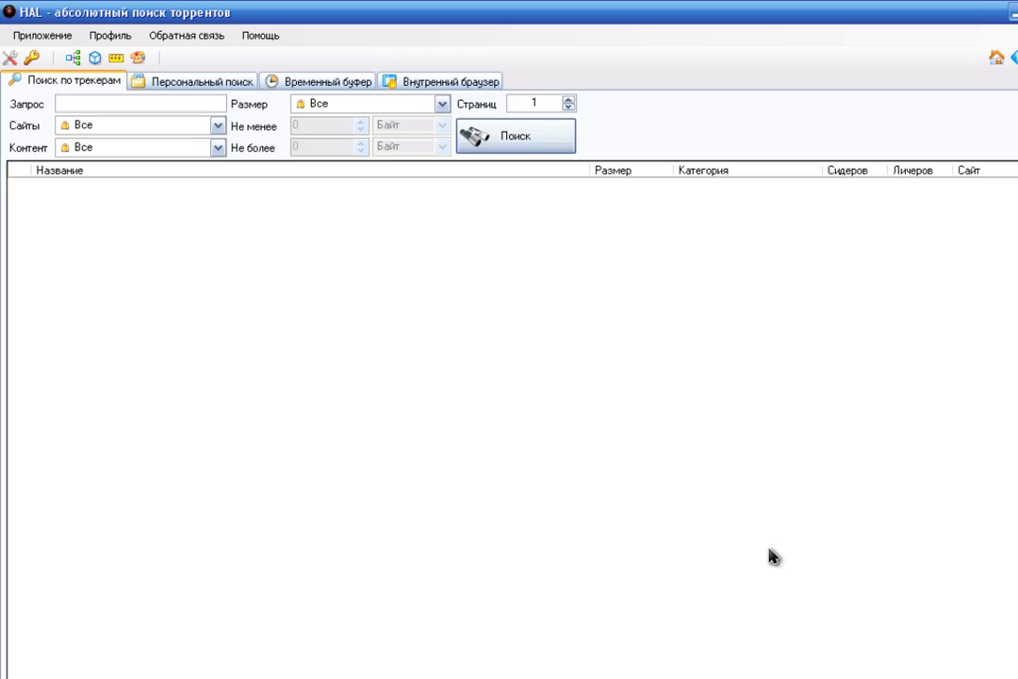
# Search the trackers for "avatar" using the "Моя подборка сайтов" site set.
pyautogui.click(203, 188)
pyautogui.write('avatar')
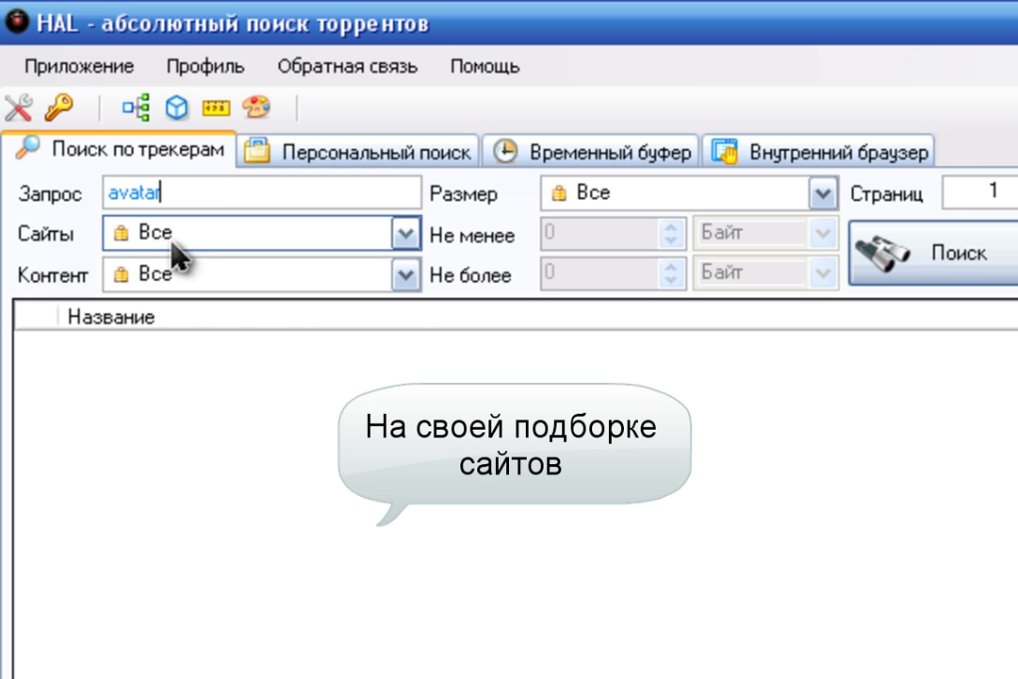
pyautogui.click(175, 242)
pyautogui.click(183, 422)
pyautogui.click(962, 266)
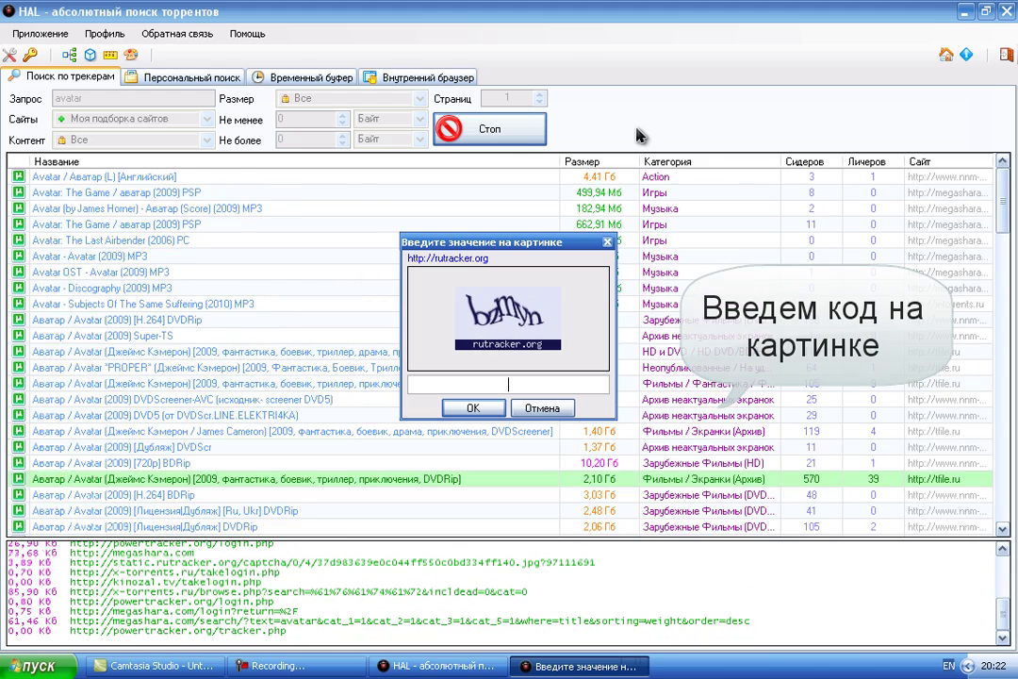
# Enter the captcha code requested by rutracker.org and look through the list of found torrents.
pyautogui.write('bzmy')
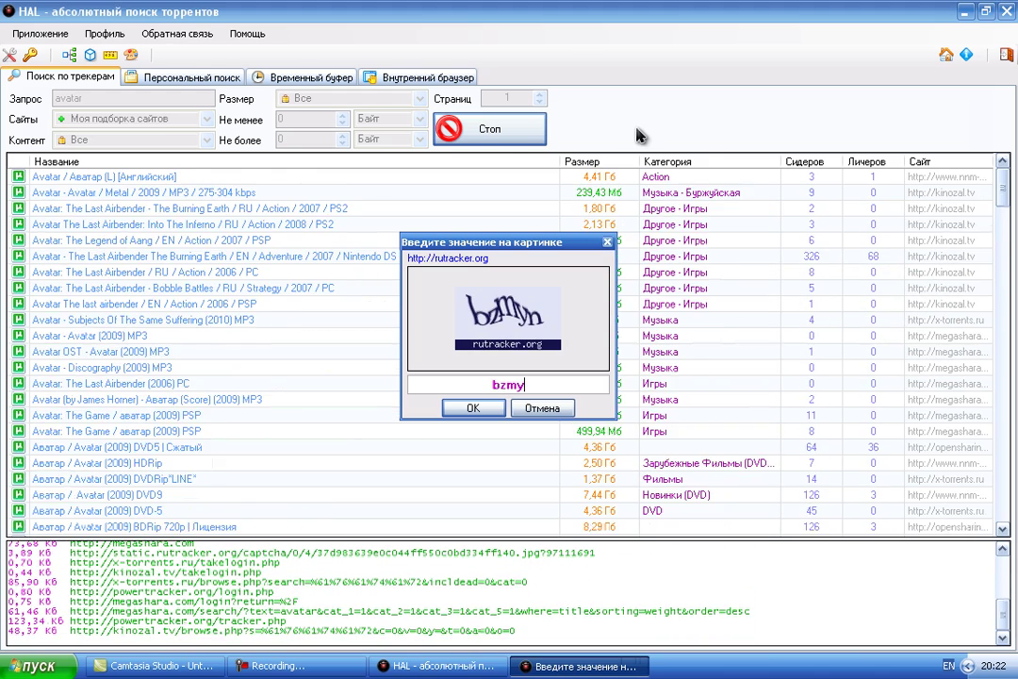
pyautogui.write('n')
pyautogui.press('Return')
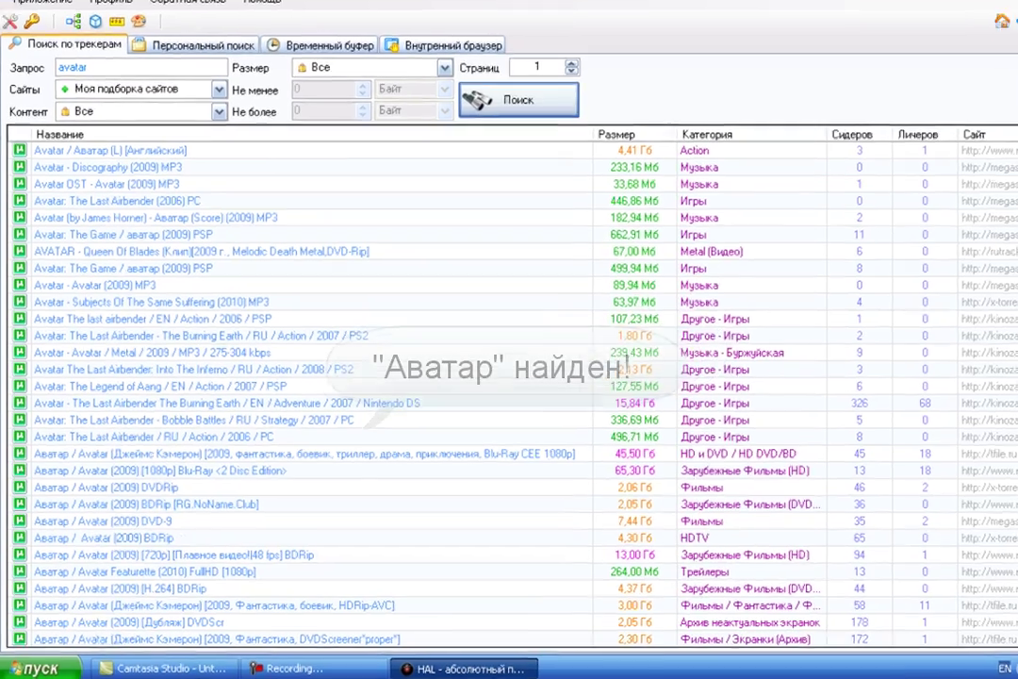
pyautogui.scroll(-12, 941, 193)
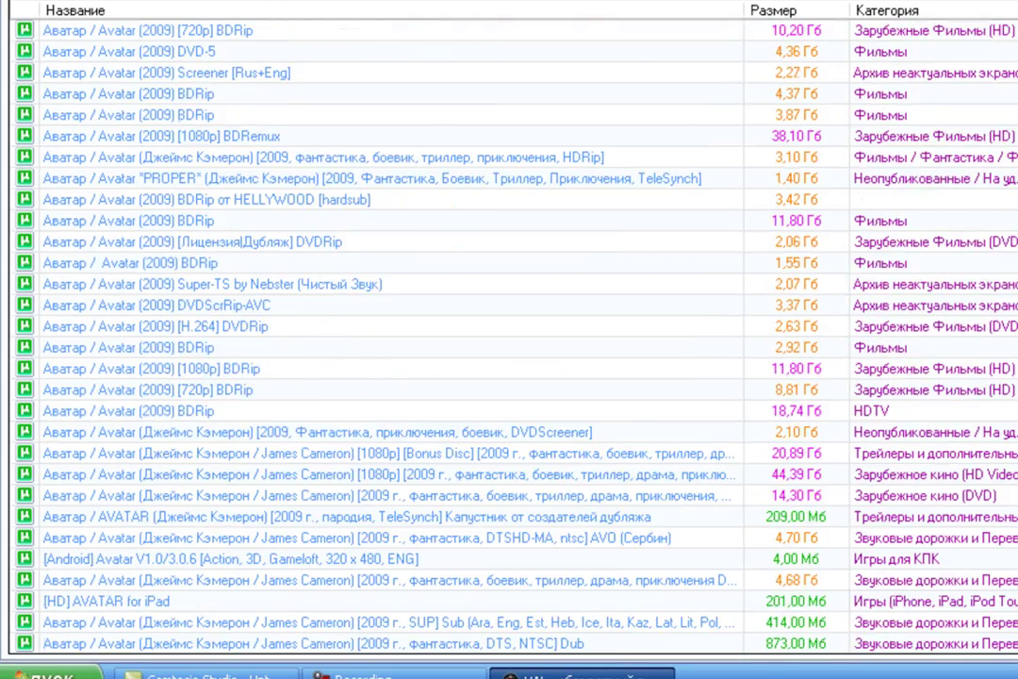
pyautogui.scroll(12, 509, 339)
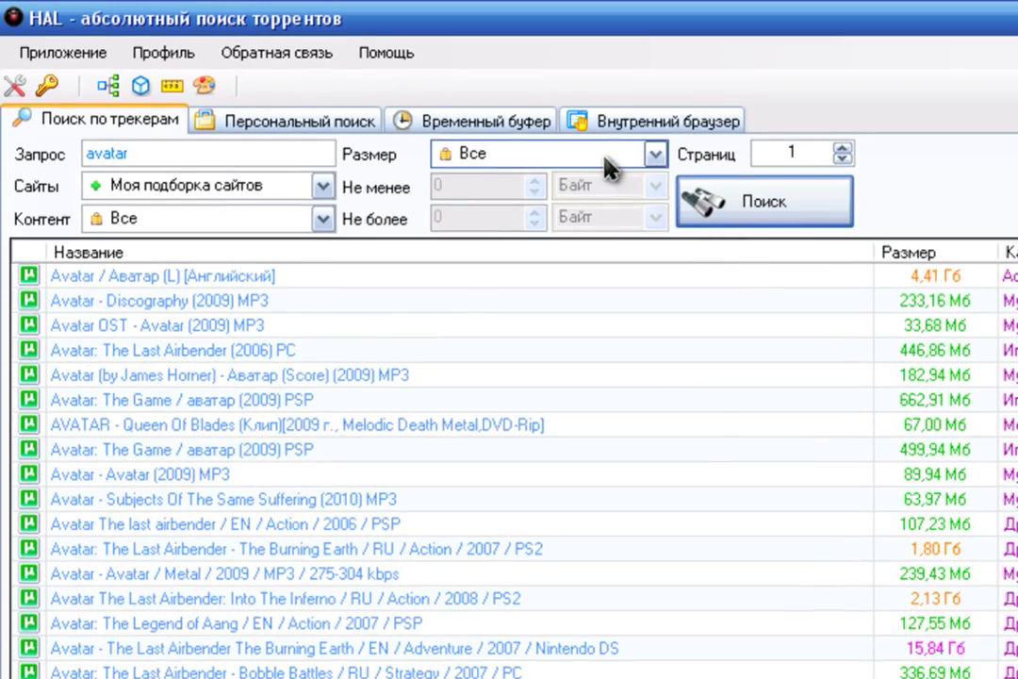
# Filter the results by the size presets "CD диск", "DVD-5 диск", "DVD-9 диск" and "Blu-Ray диск" in turn.
pyautogui.click(608, 160)
pyautogui.click(581, 202)
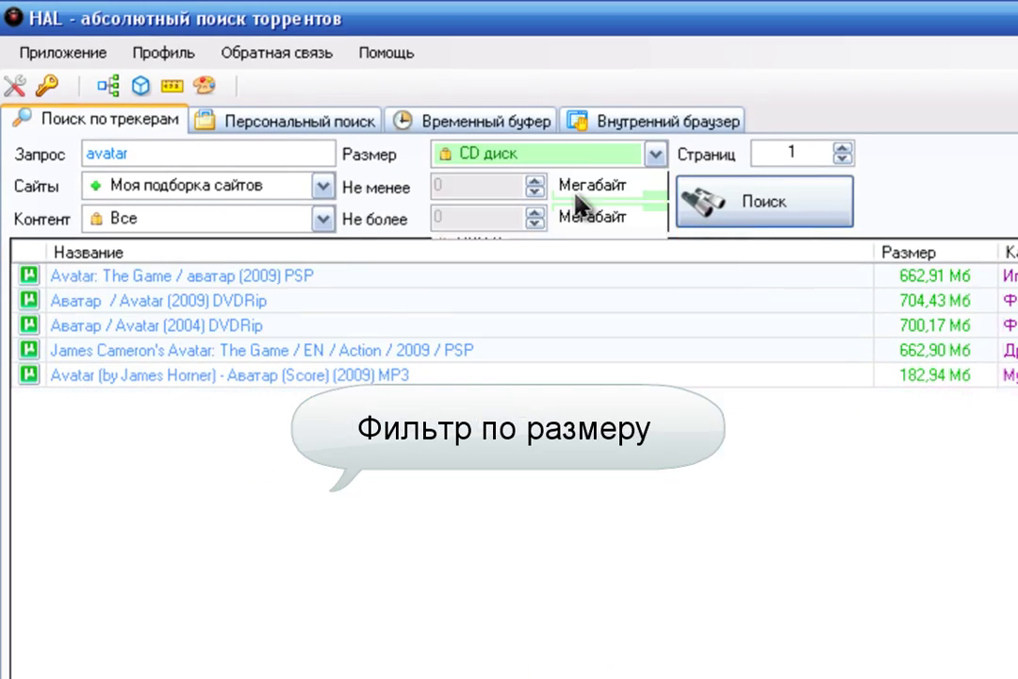
pyautogui.click(577, 151)
pyautogui.click(553, 224)
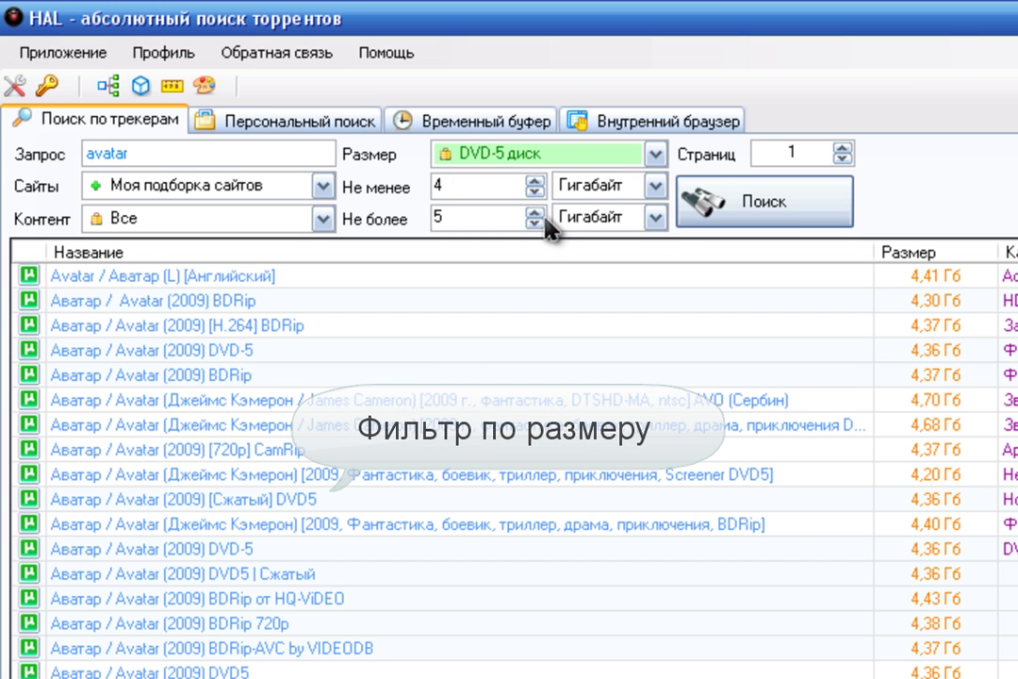
pyautogui.click(552, 159)
pyautogui.click(535, 238)
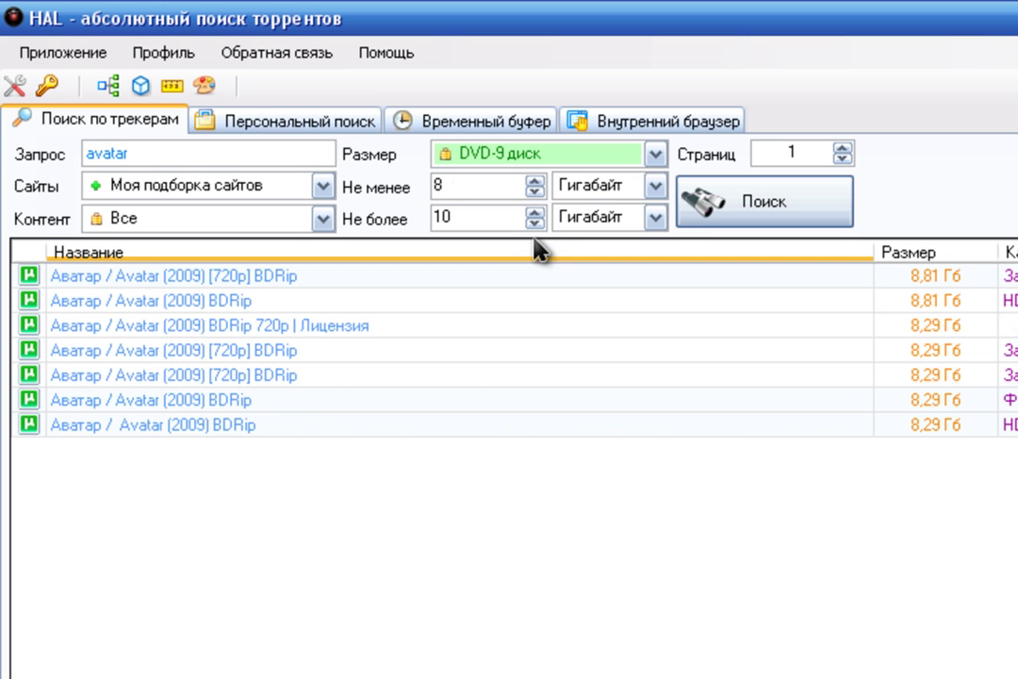
pyautogui.click(545, 159)
pyautogui.click(537, 256)
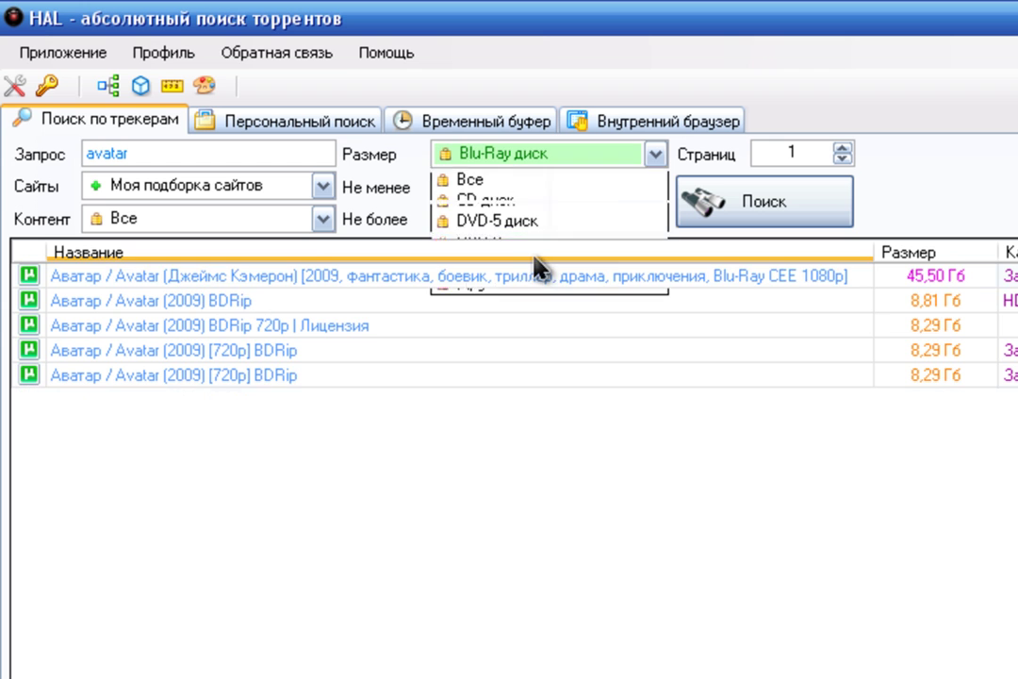
# Set the size filter to "Другие" with a minimum of 1 and a maximum of 5 gigabytes.
pyautogui.click(543, 158)
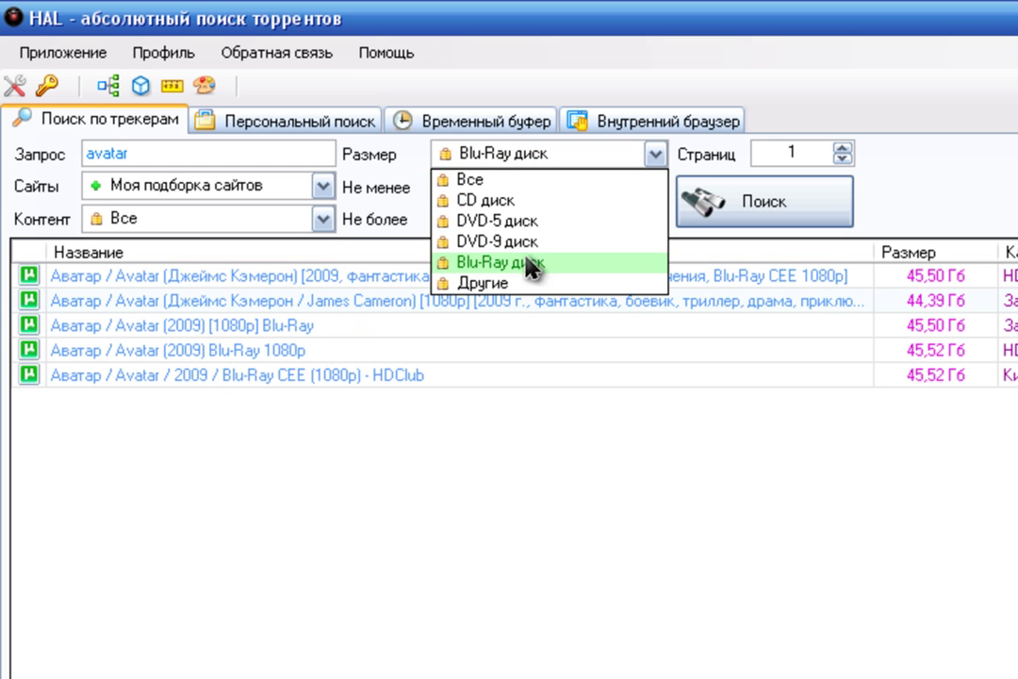
pyautogui.click(514, 282)
pyautogui.click(481, 194)
pyautogui.write('1')
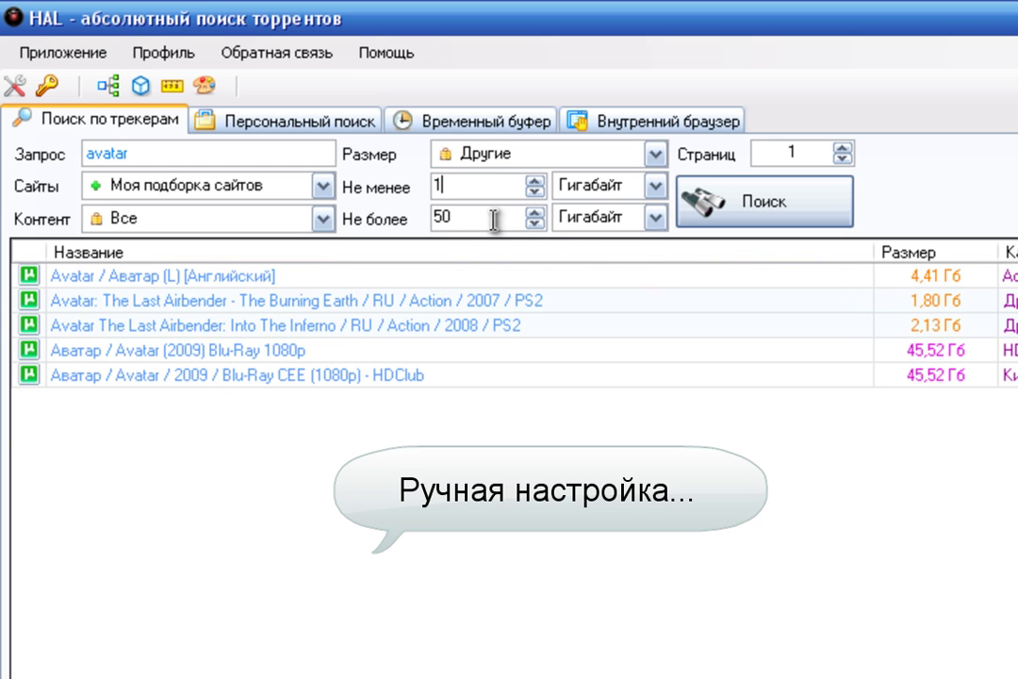
pyautogui.press('Tab')
pyautogui.write('5')
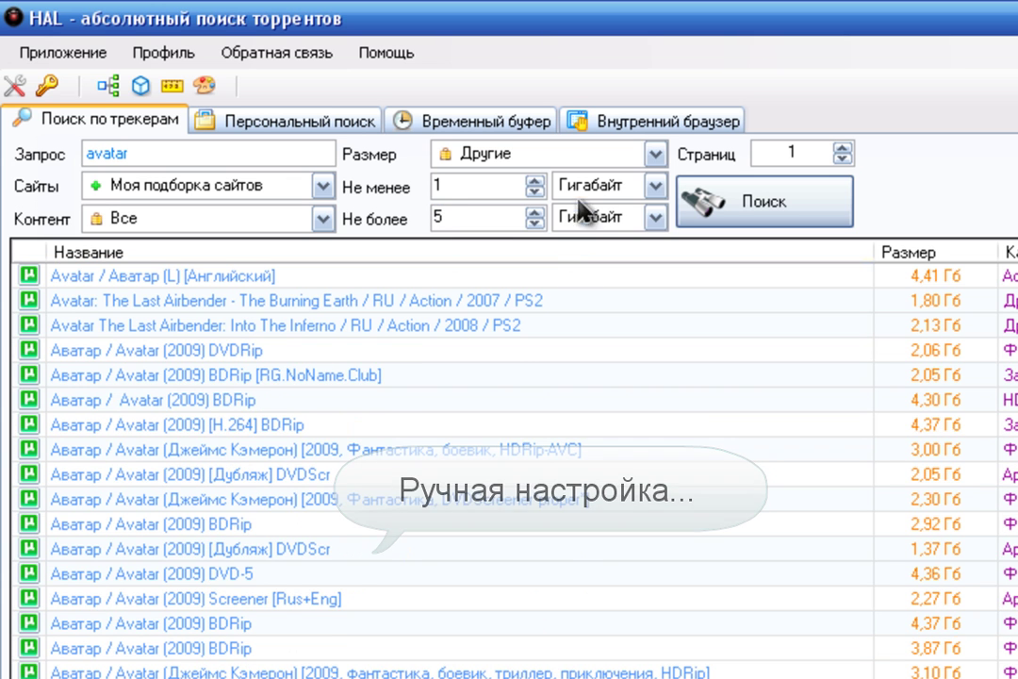
# Change both size limit units to "Мегабайт" and set the maximum size to 500.
pyautogui.click(598, 186)
pyautogui.click(605, 254)
pyautogui.click(605, 220)
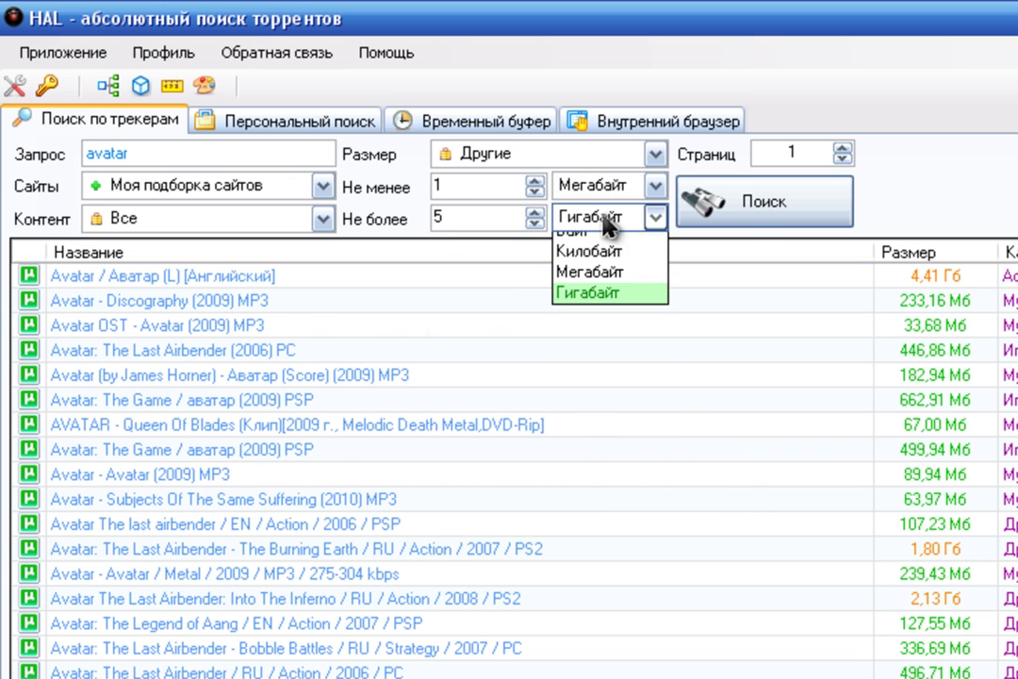
pyautogui.click(608, 286)
pyautogui.click(467, 217)
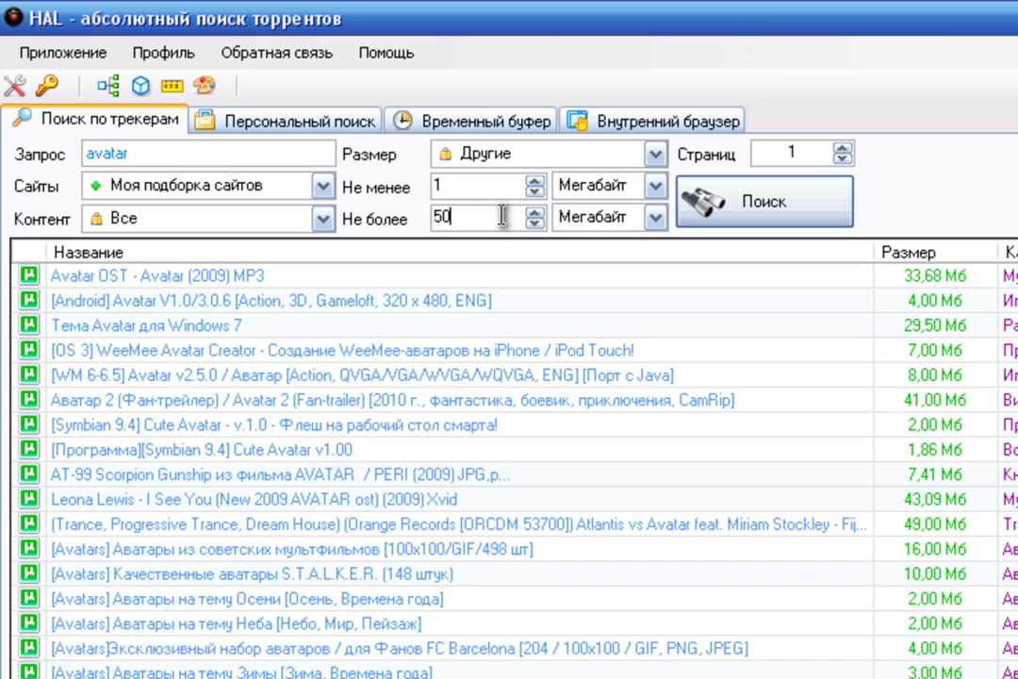
pyautogui.write('0')
# Reset the size filter to "Все" and search the trackers for "терминатор 4".
pyautogui.click(506, 155)
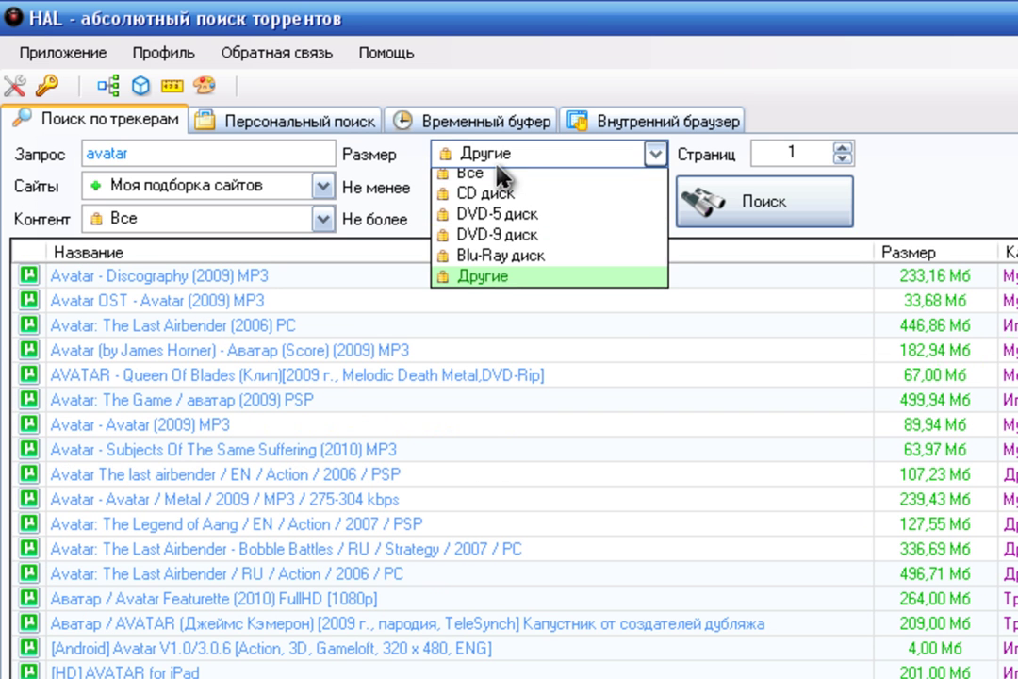
pyautogui.click(506, 179)
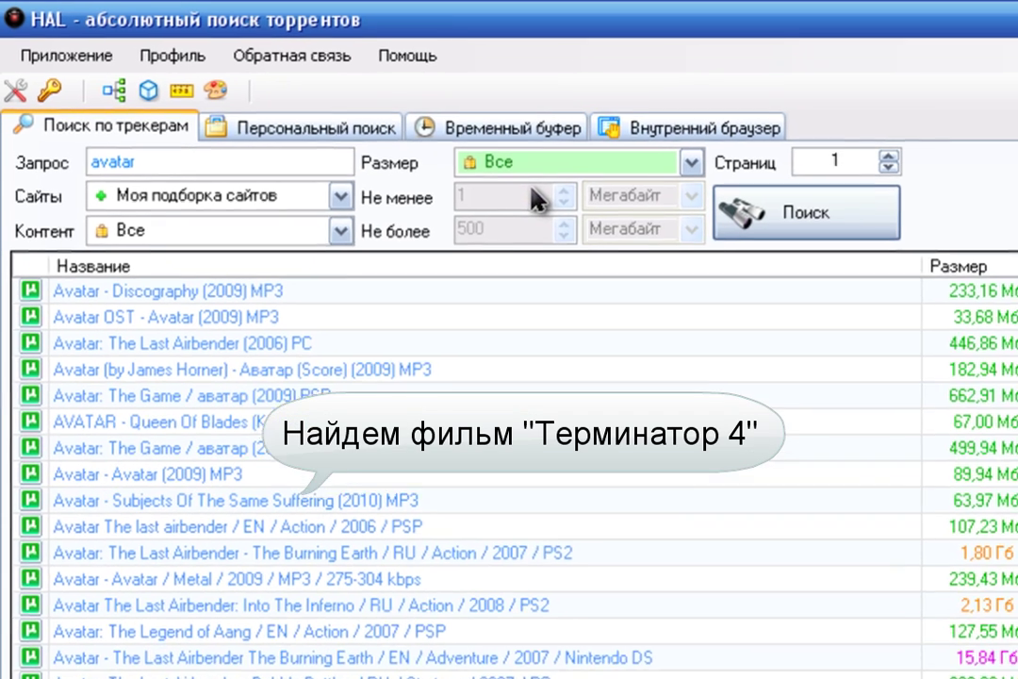
pyautogui.moveTo(190, 154); pyautogui.dragTo(22, 153)
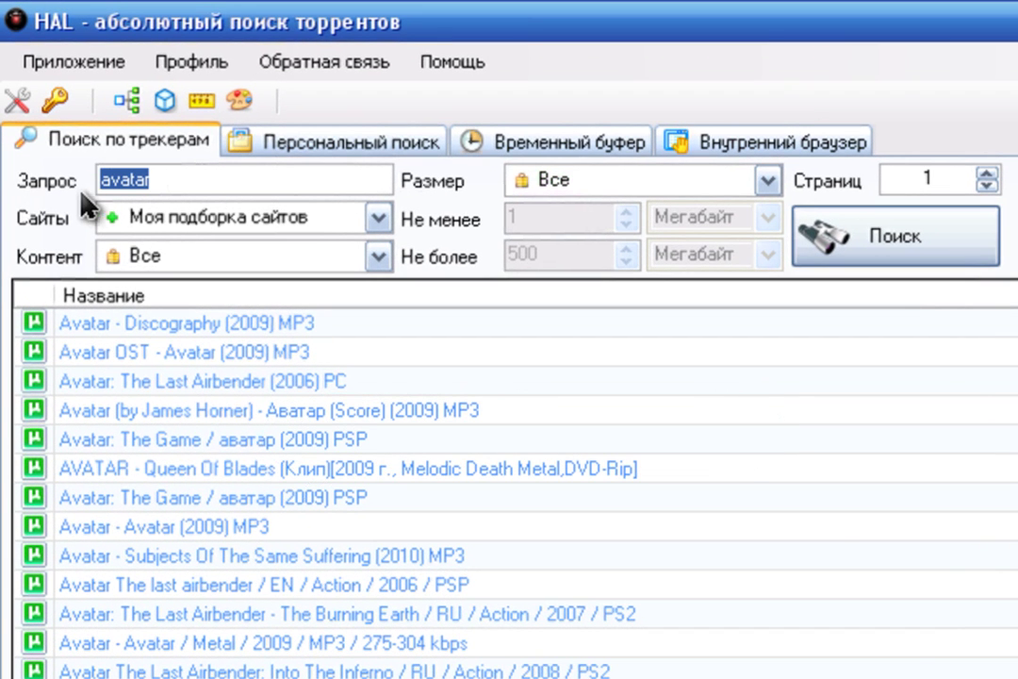
pyautogui.write('т')
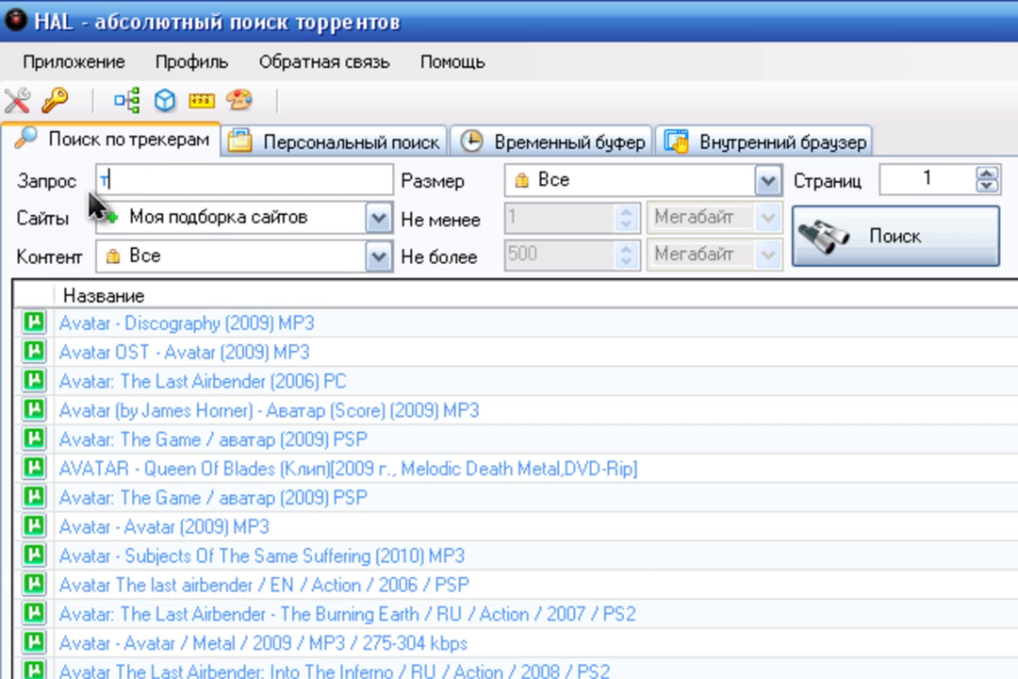
pyautogui.write('ерминатор 4')
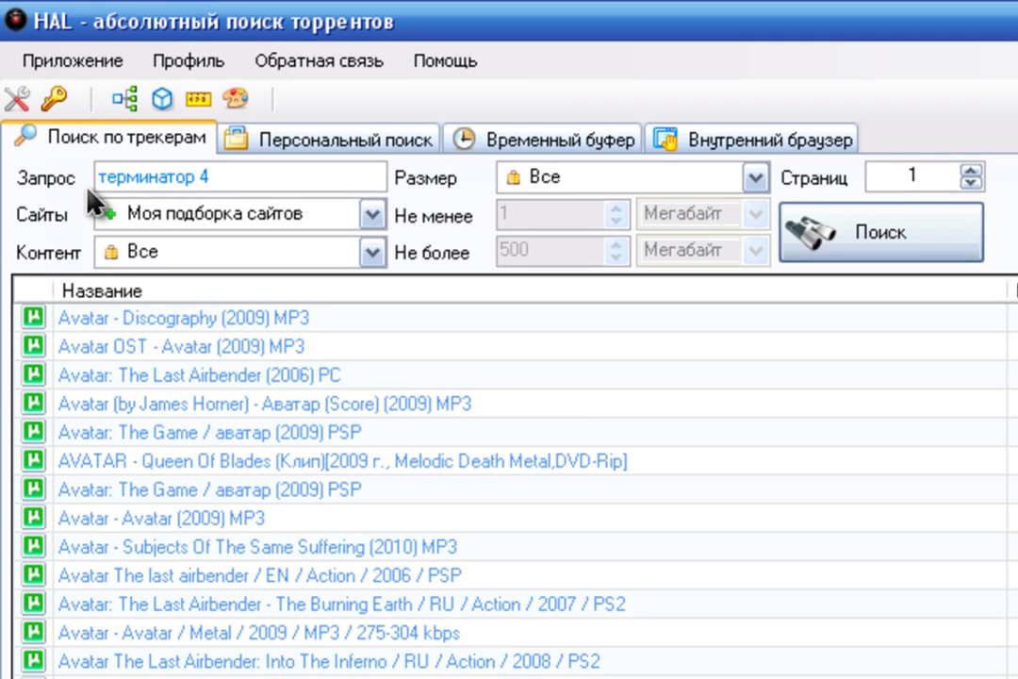
pyautogui.press('Return')
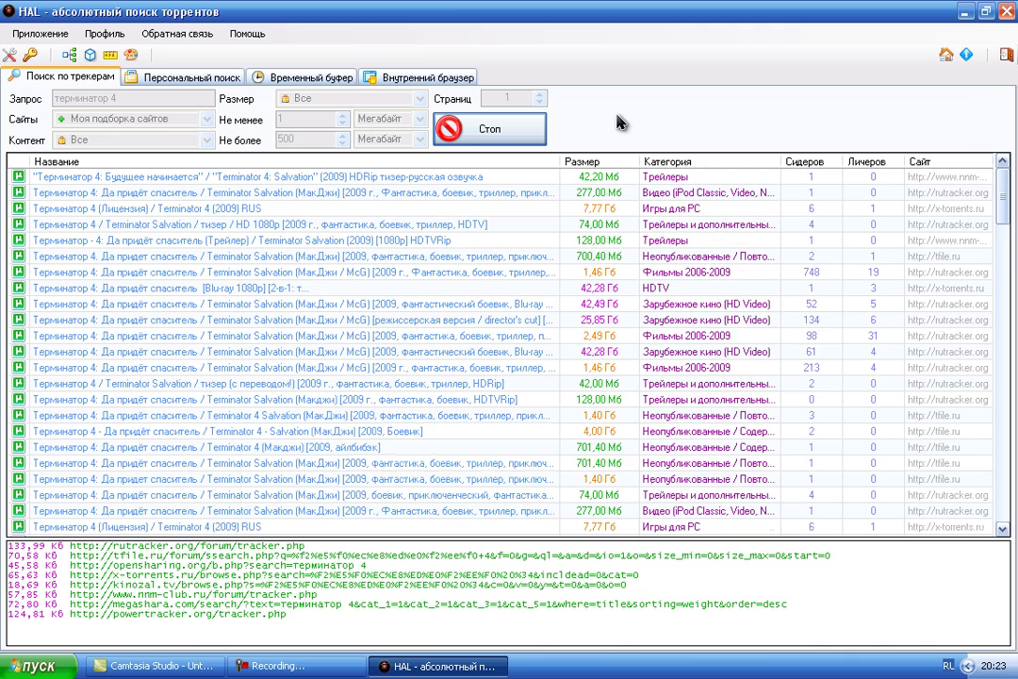
# Sort the results by size, largest first, and open the 42,28 Гб rutracker.org torrent in the standard browser.
pyautogui.click(592, 164)
pyautogui.click(589, 166)
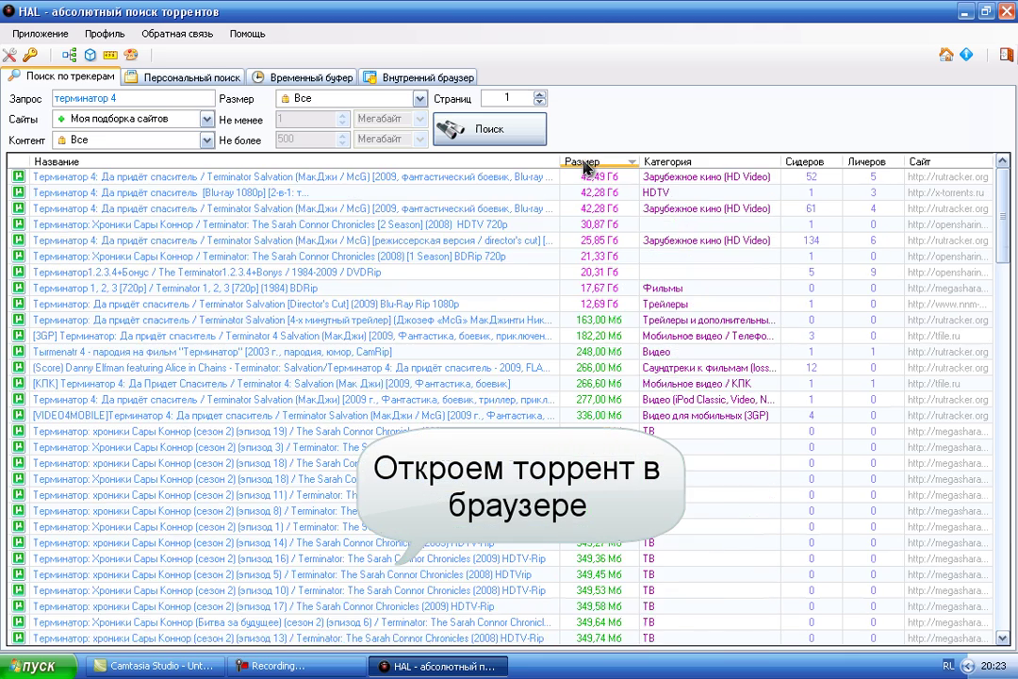
pyautogui.rightClick(483, 209)
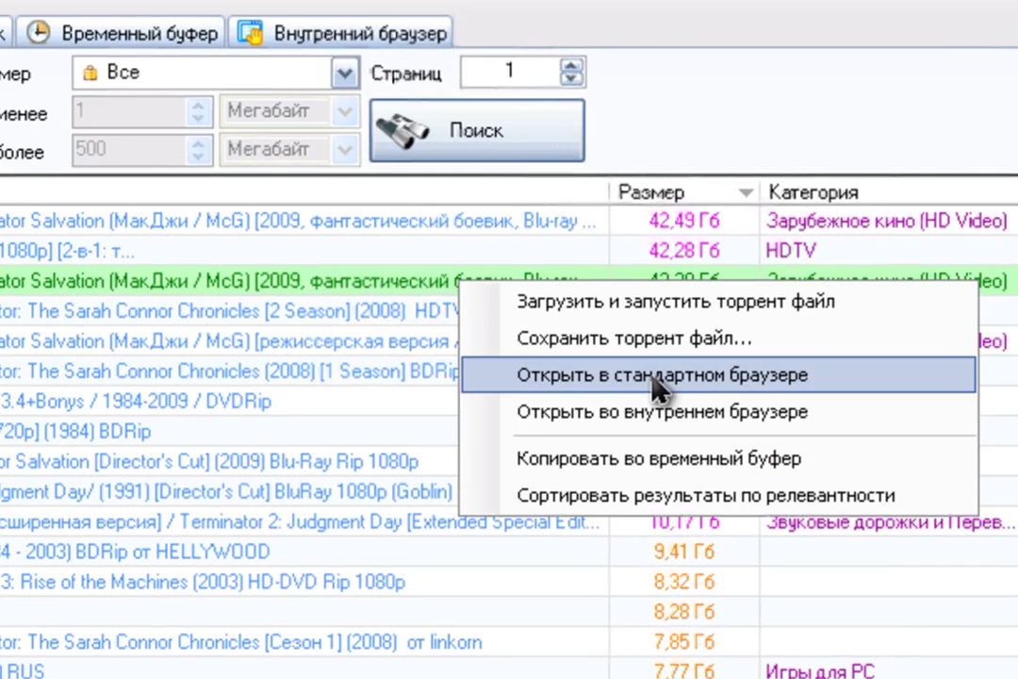
pyautogui.click(654, 375)
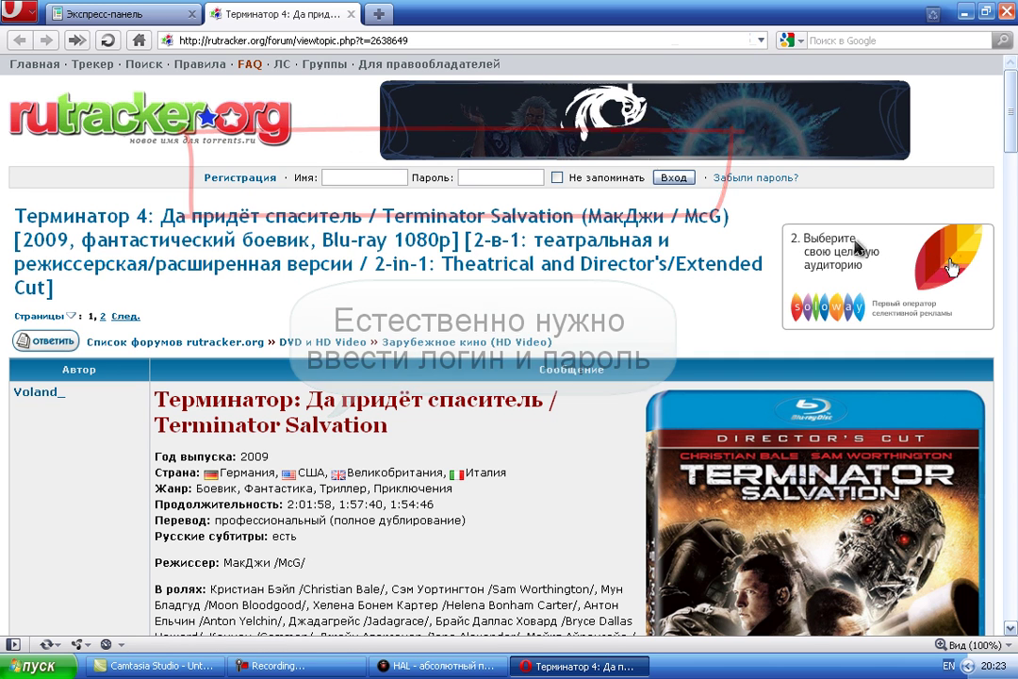
# Look over the torrent's page, close its browser tab and exit the standard browser.
pyautogui.moveTo(1014, 121)
pyautogui.mouseDown()
pyautogui.moveTo(1015, 212)
pyautogui.moveTo(1015, 108)
pyautogui.mouseUp()
pyautogui.click(349, 14)
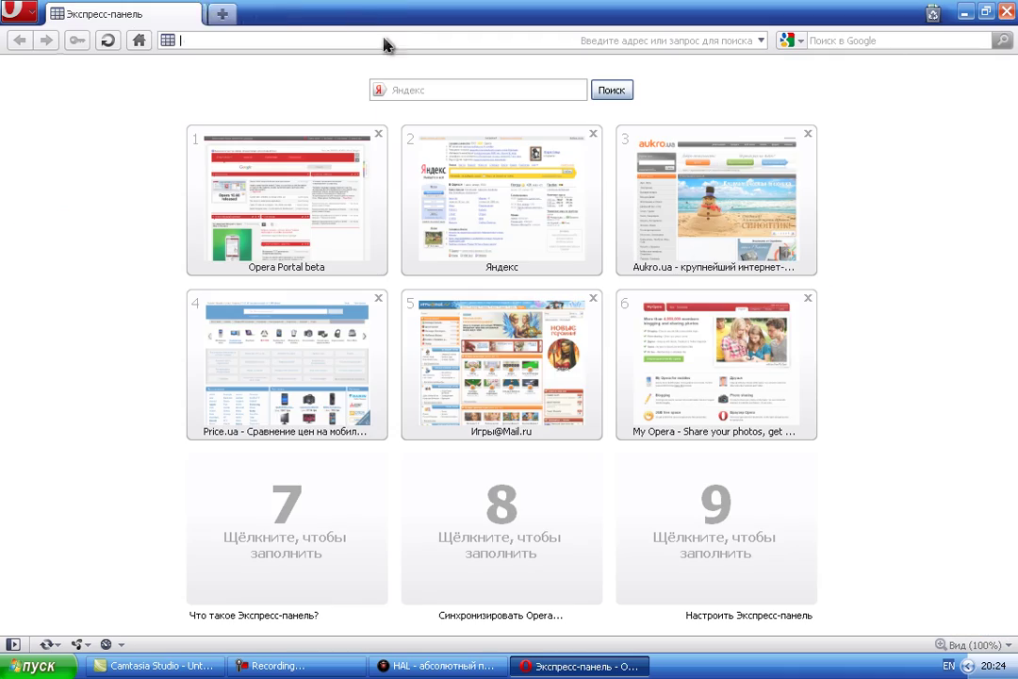
pyautogui.click(1007, 12)
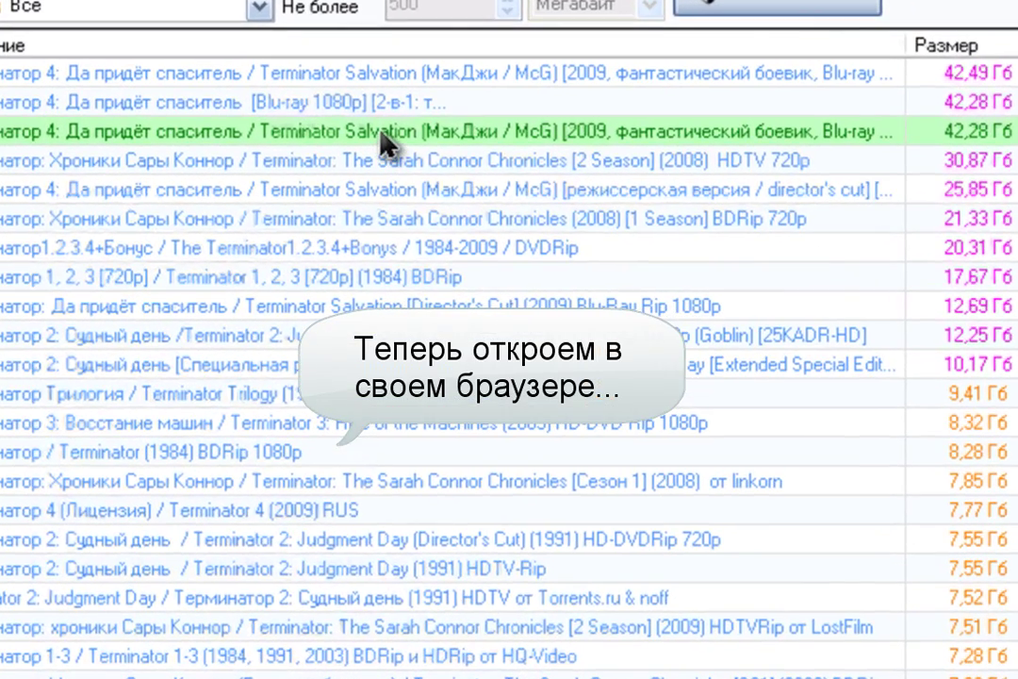
# Open the highlighted Terminator Salvation torrent in the internal browser and look over its page.
pyautogui.rightClick(356, 151)
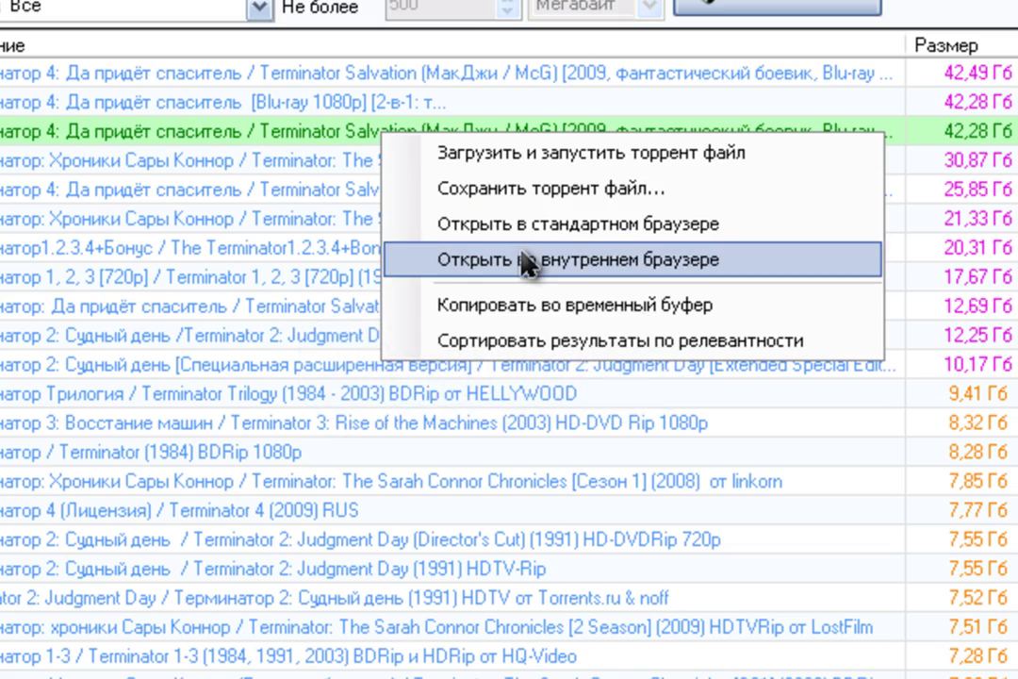
pyautogui.click(526, 260)
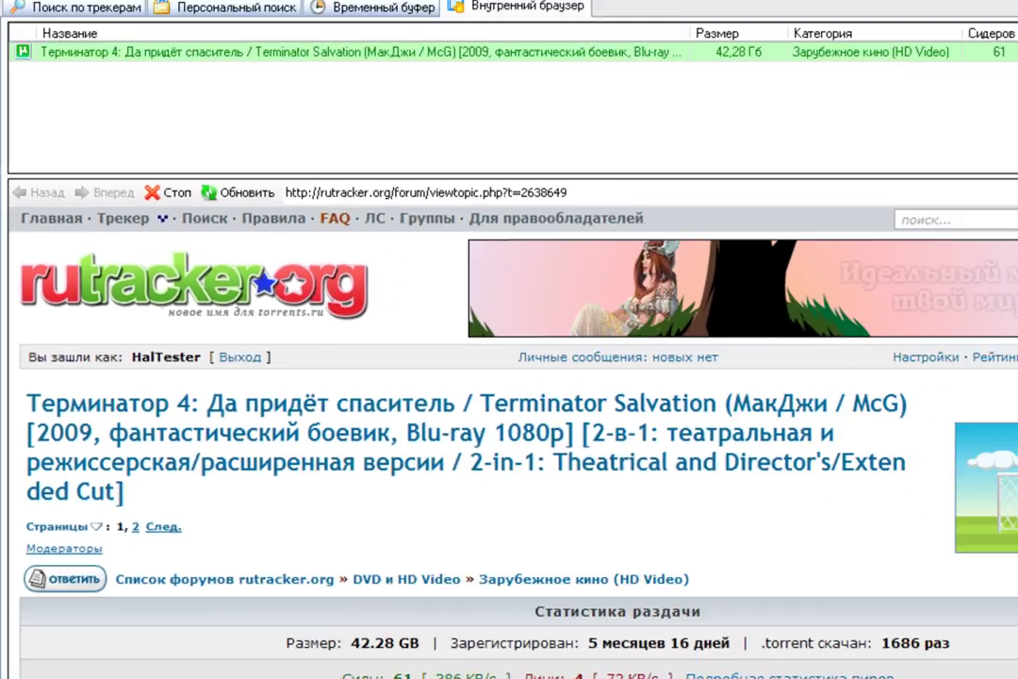
pyautogui.scroll(-1, 1008, 272)
pyautogui.moveTo(1007, 272)
pyautogui.mouseDown()
pyautogui.moveTo(1007, 329)
pyautogui.moveTo(1007, 267)
pyautogui.mouseUp()
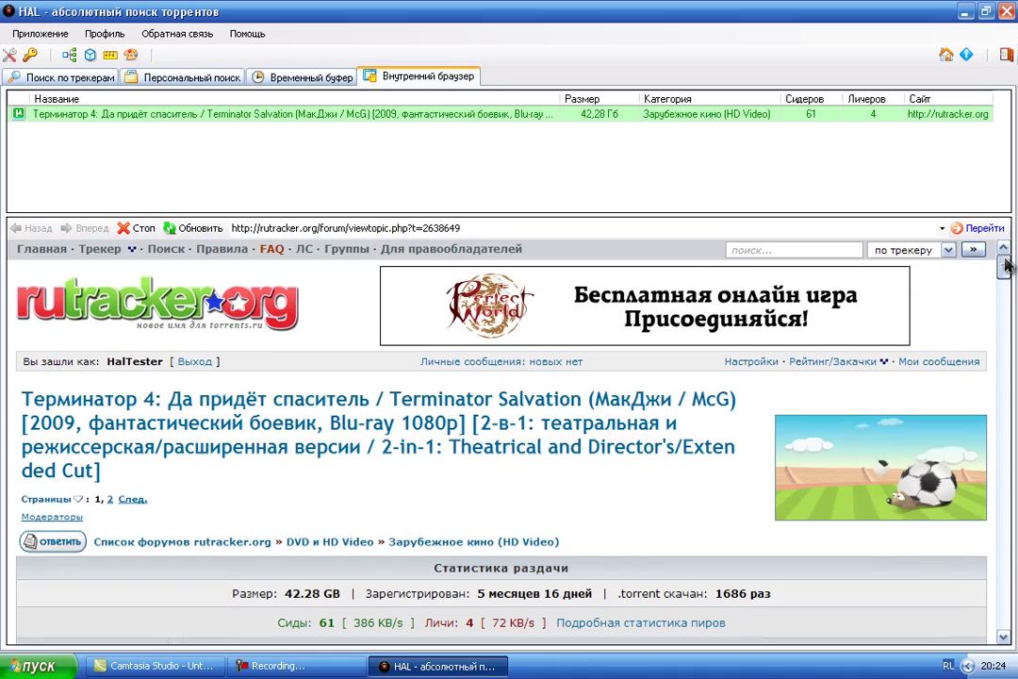
# Return to the tracker search and replace the query with "трансформеры".
pyautogui.click(71, 78)
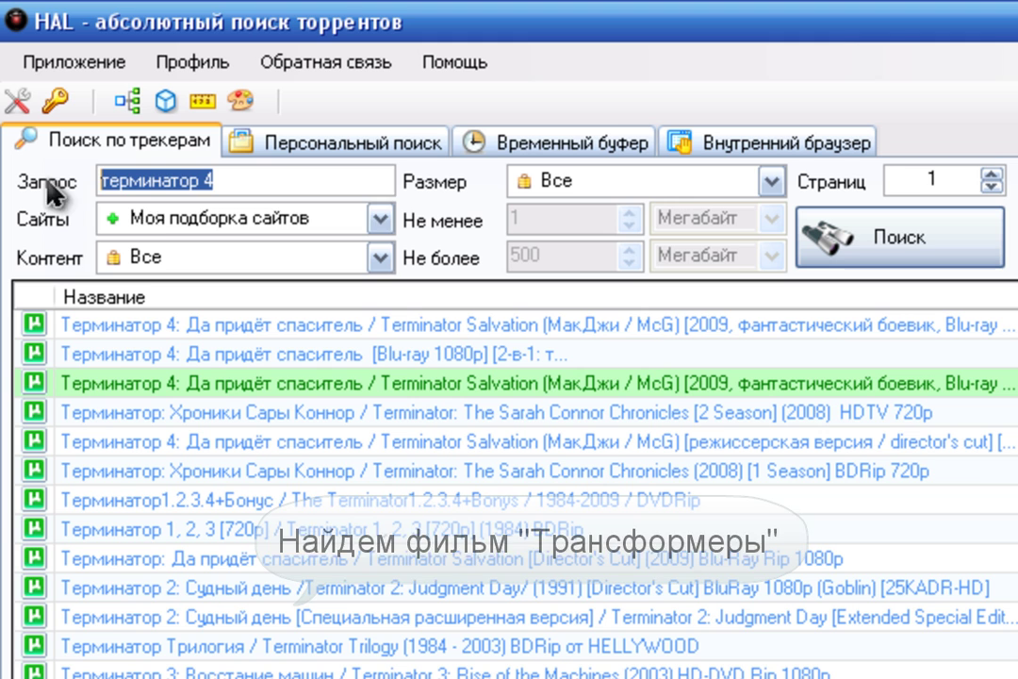
pyautogui.tripleClick(75, 99)
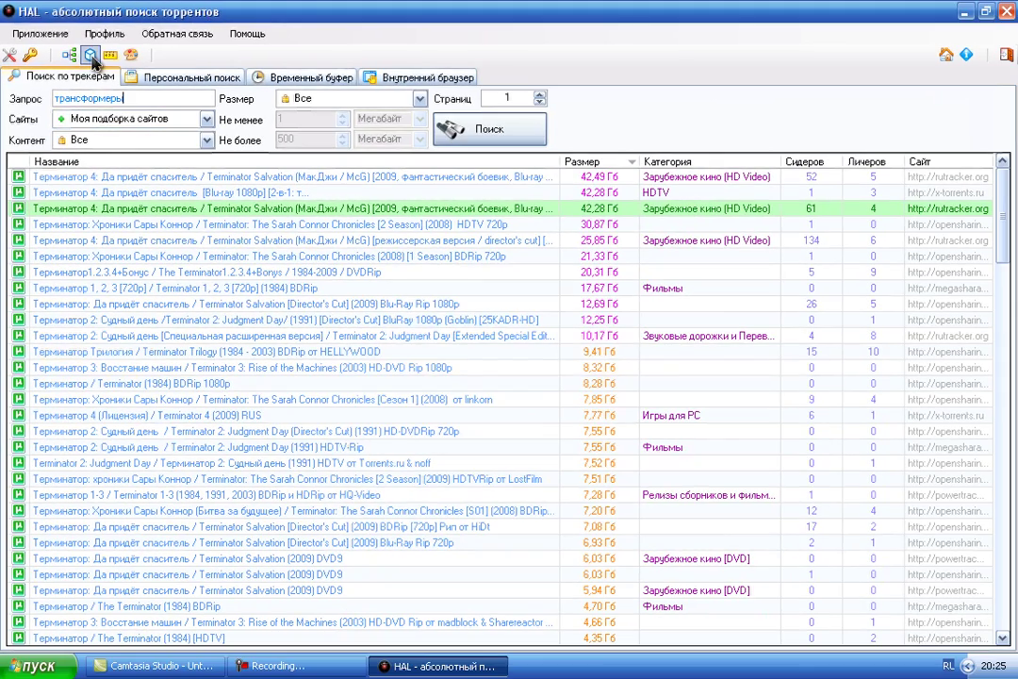
# Open the content type settings and add a new type named "Современные фильмы".
pyautogui.click(90, 56)
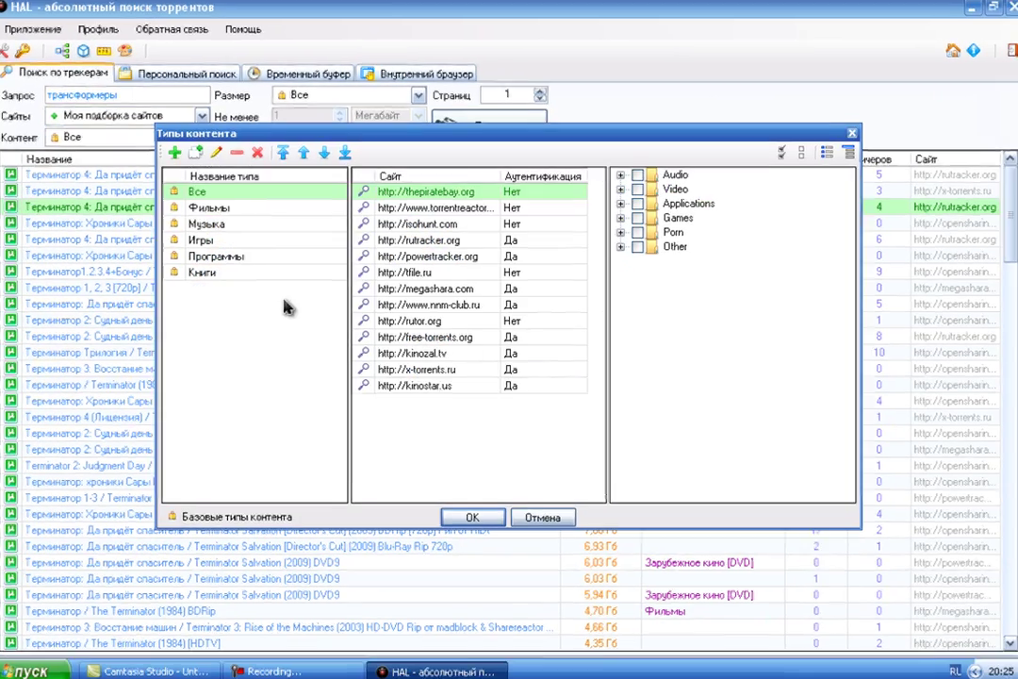
pyautogui.rightClick(311, 319)
pyautogui.click(322, 323)
pyautogui.write('Co')
pyautogui.write('временные ')
pyautogui.write('фильмы')
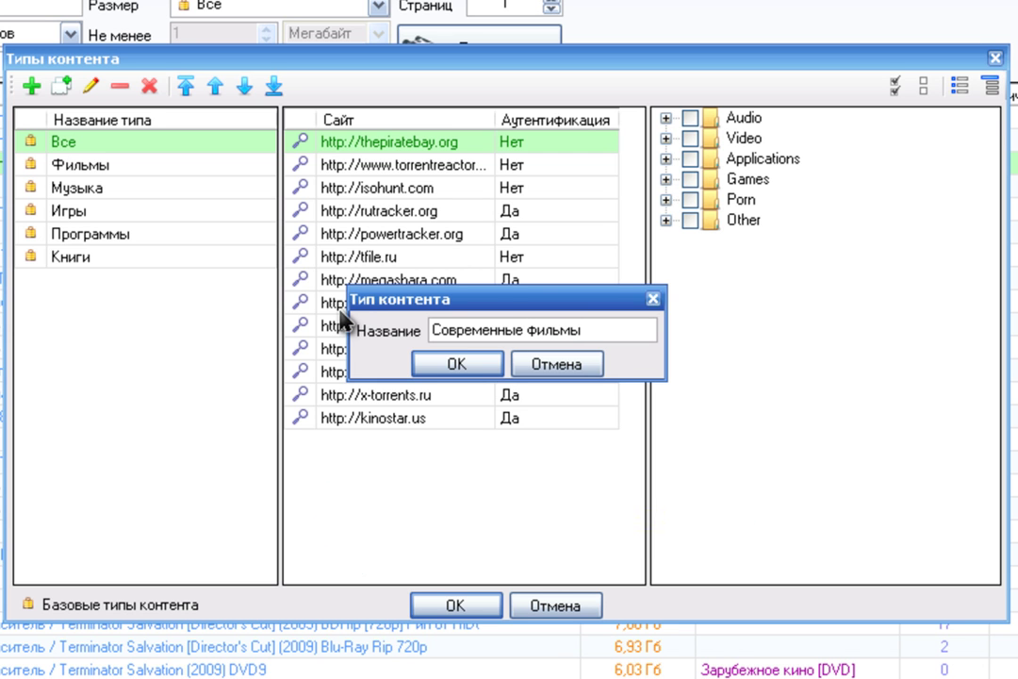
pyautogui.click(457, 365)
# Assign rutracker.org's foreign film categories Фильмы 2006-2009 and Фильмы 2010 (новинки) to the Современные фильмы content type and save the content types.
pyautogui.click(208, 281)
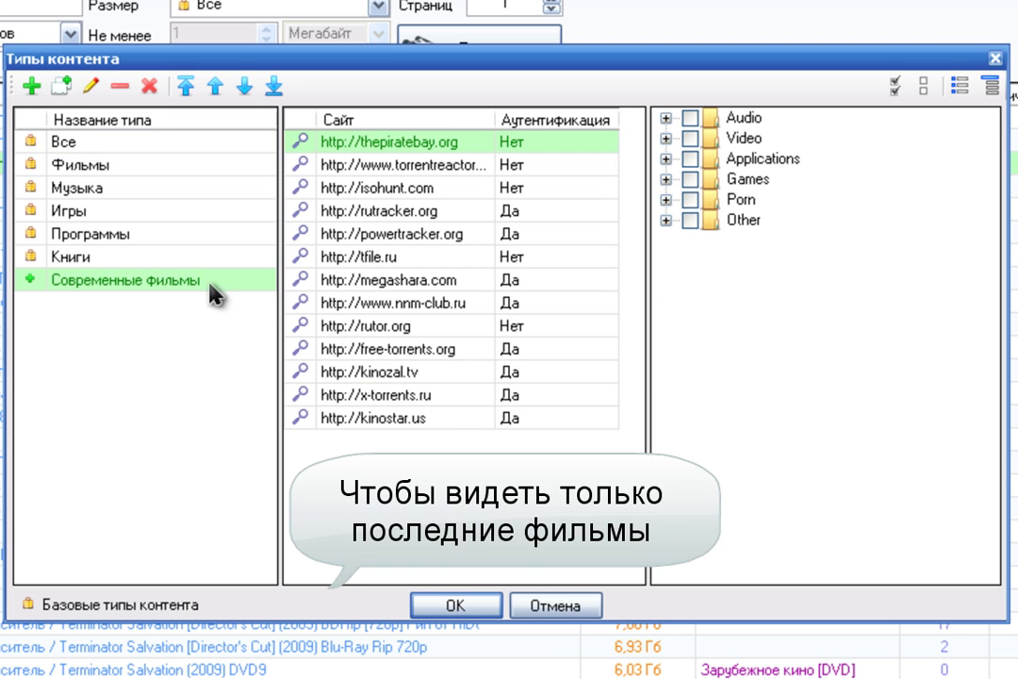
pyautogui.click(394, 229)
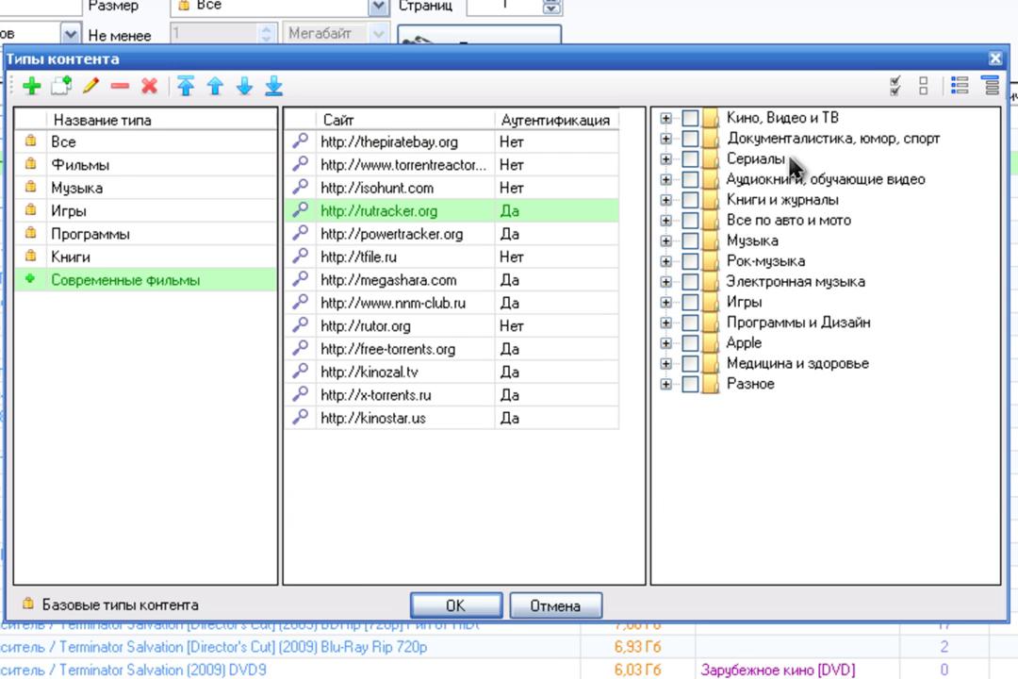
pyautogui.doubleClick(764, 120)
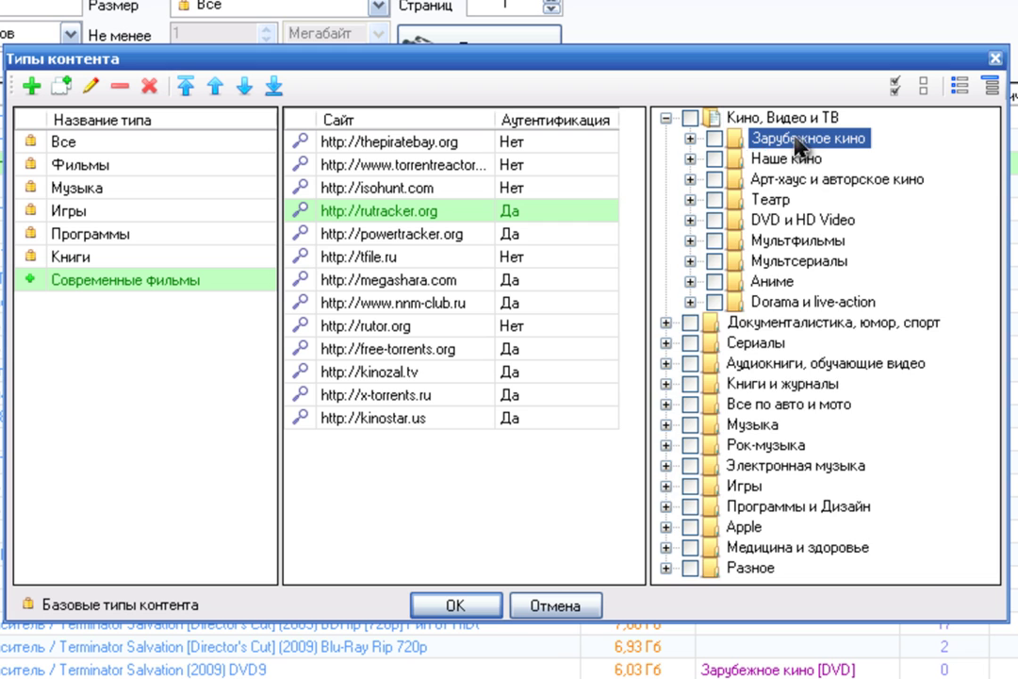
pyautogui.doubleClick(796, 140)
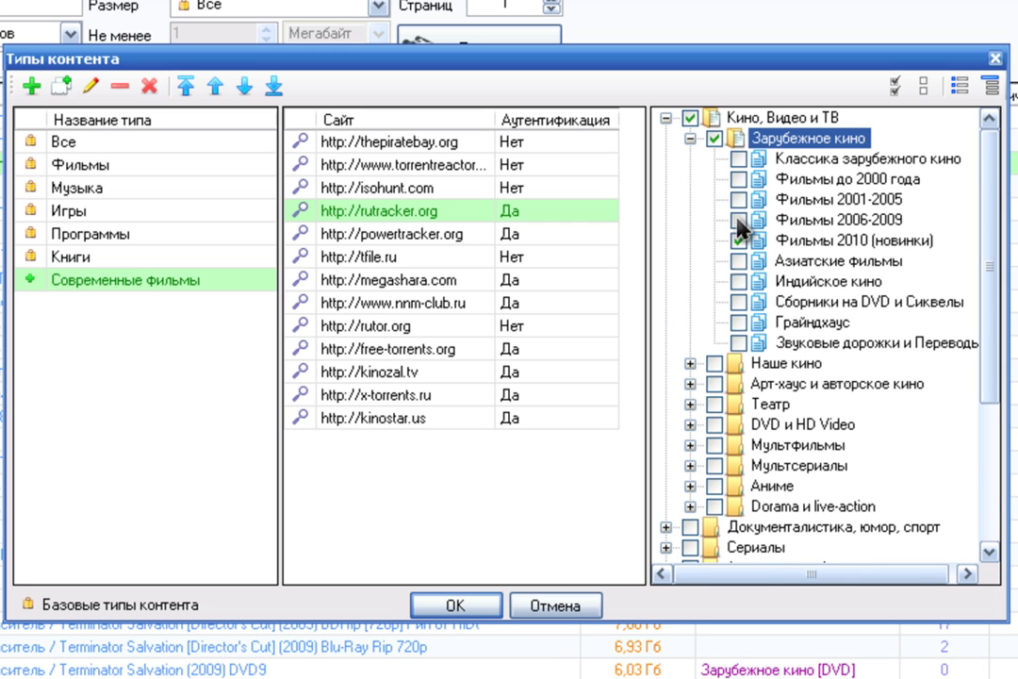
pyautogui.click(456, 604)
# Set the search content to Современные фильмы and restrict the searched sites to rutracker.org only.
pyautogui.click(69, 65)
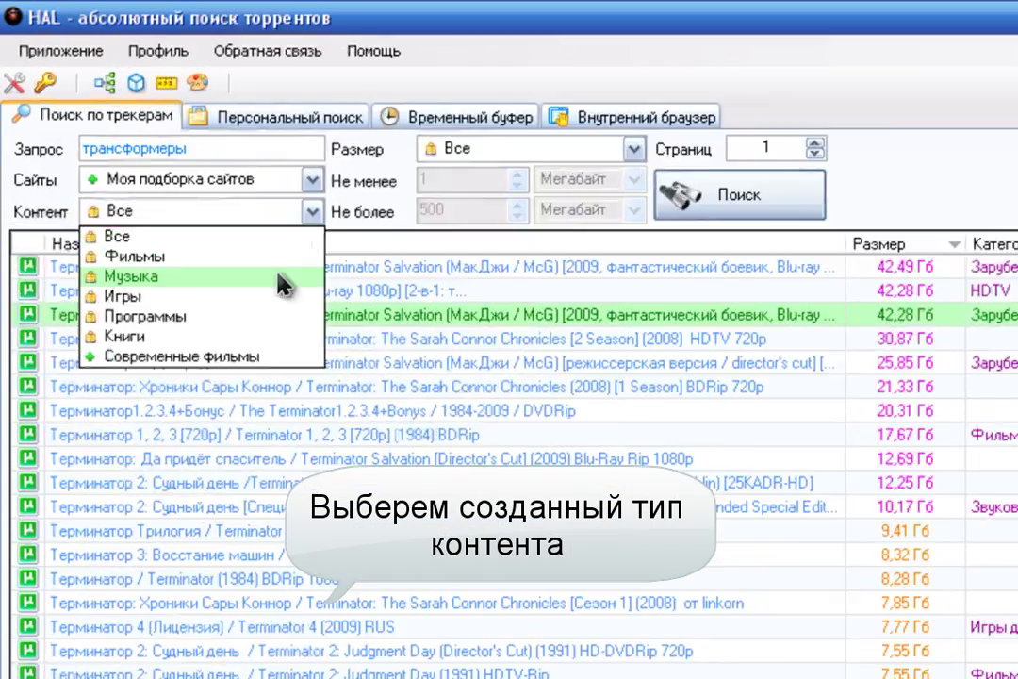
pyautogui.click(261, 358)
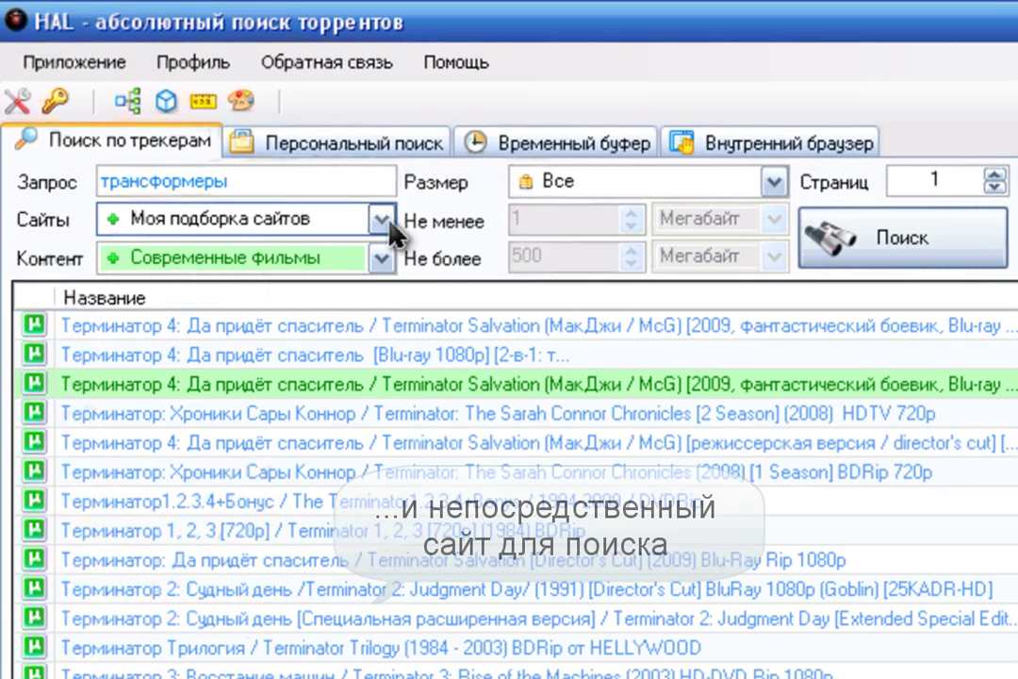
pyautogui.click(382, 220)
pyautogui.click(277, 427)
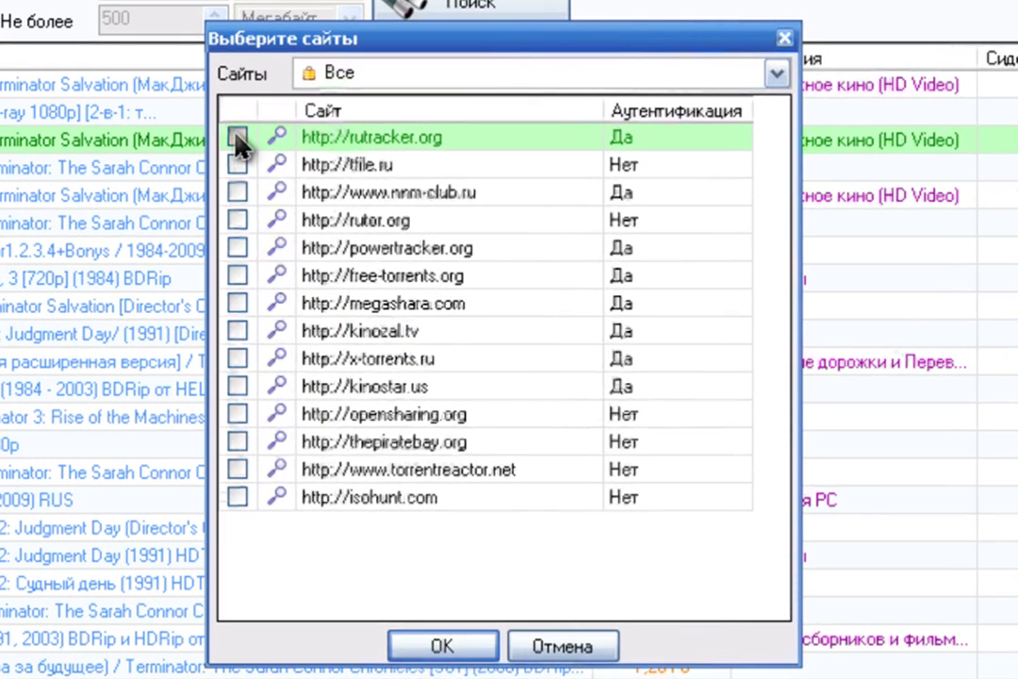
pyautogui.click(237, 139)
pyautogui.click(445, 647)
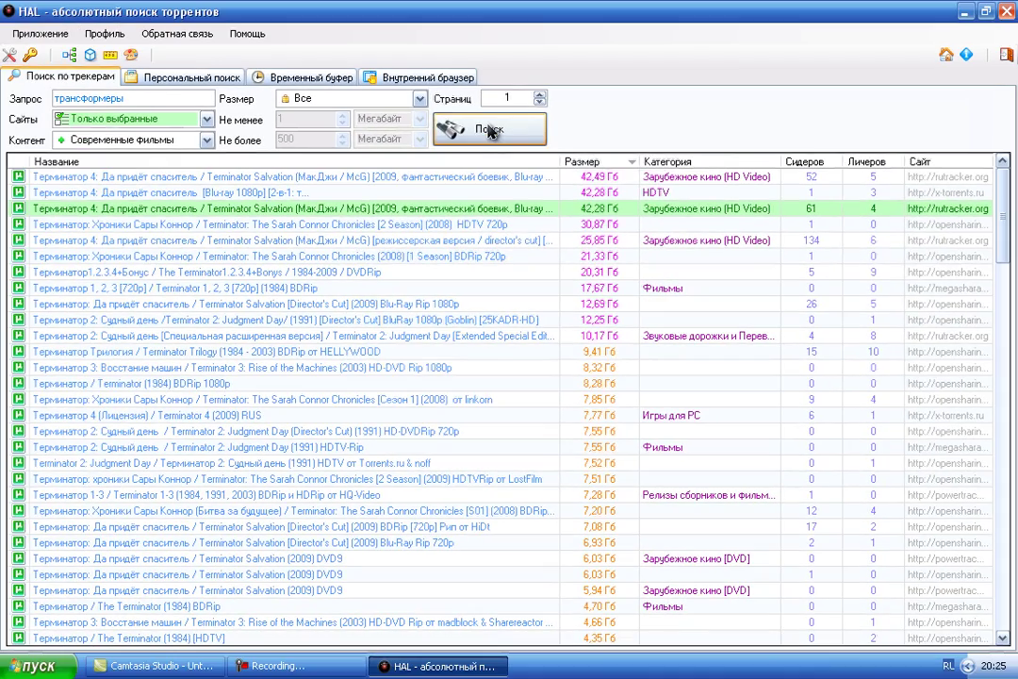
# Run the search for "трансформеры" and sort the results by size, largest first.
pyautogui.click(489, 132)
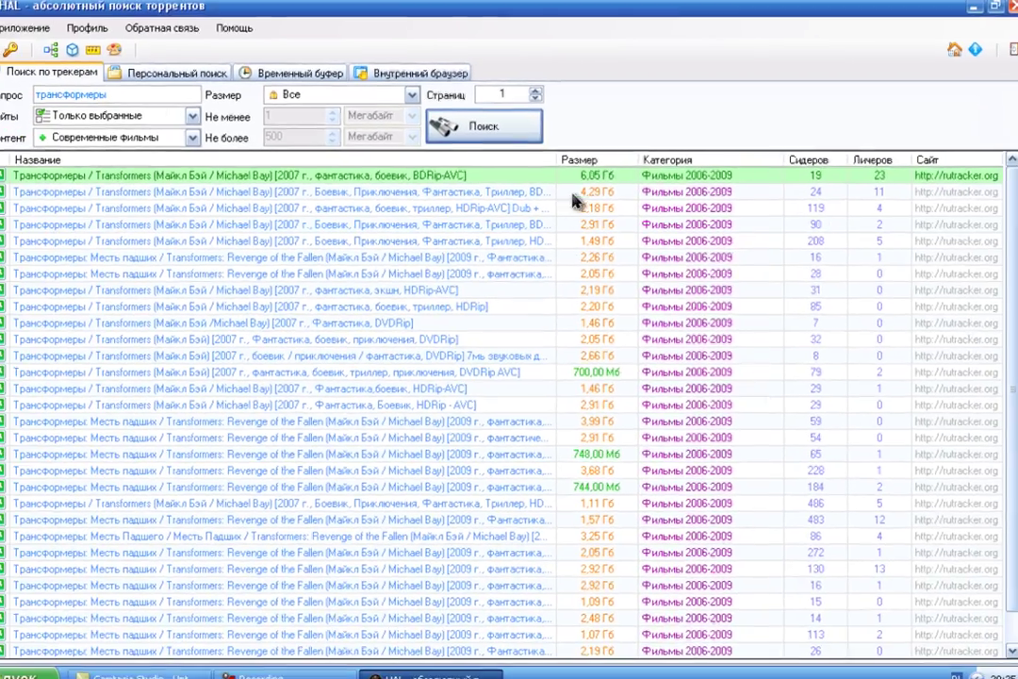
pyautogui.click(580, 160)
pyautogui.click(580, 160)
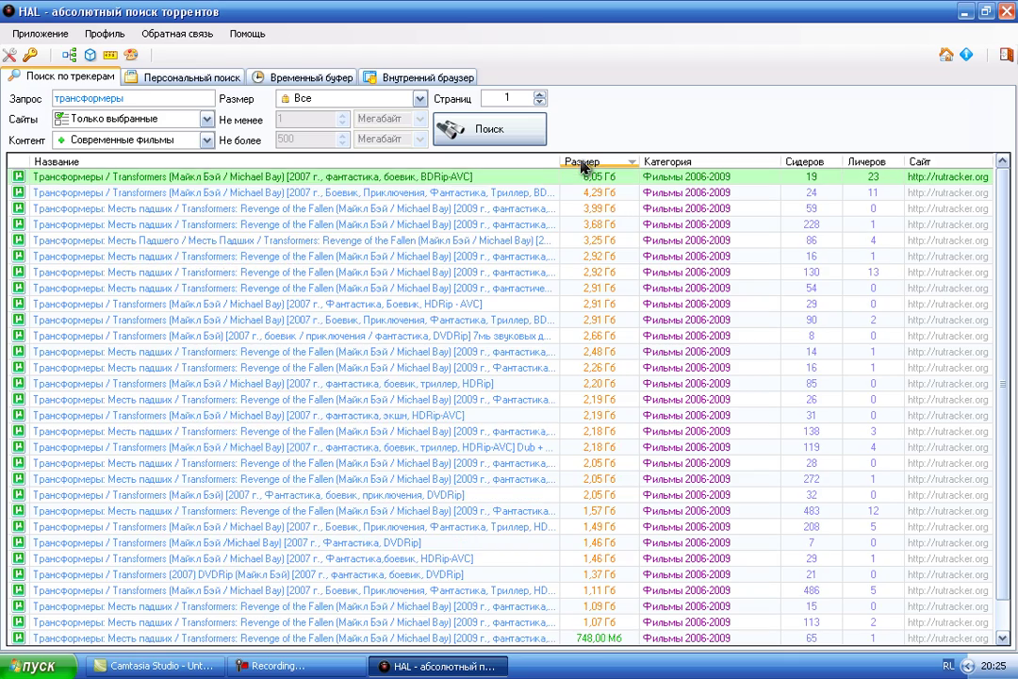
# Save the torrent files of the five largest results into a new folder named Торренты inside Мои документы.
pyautogui.moveTo(452, 179); pyautogui.dragTo(429, 235)
pyautogui.rightClick(451, 201)
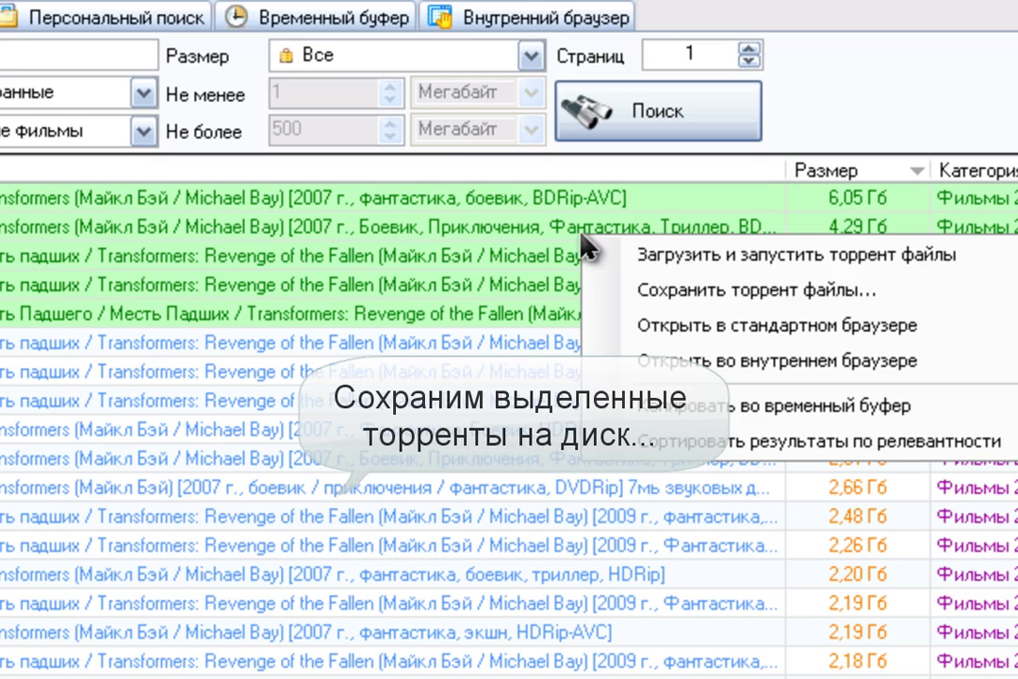
pyautogui.click(669, 288)
pyautogui.doubleClick(606, 403)
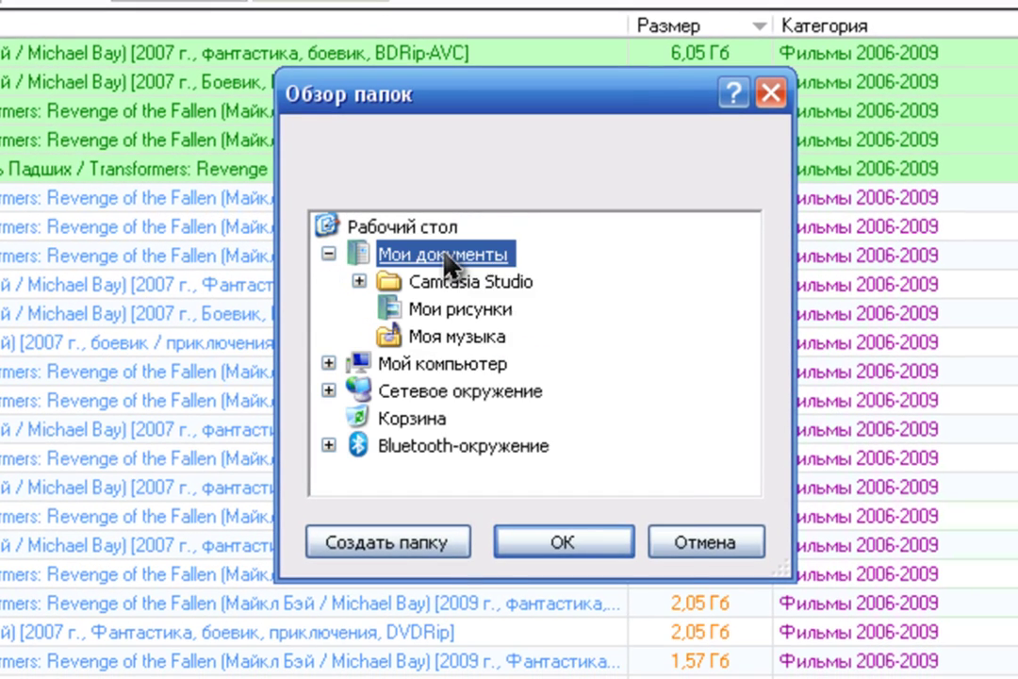
pyautogui.rightClick(448, 264)
pyautogui.click(370, 535)
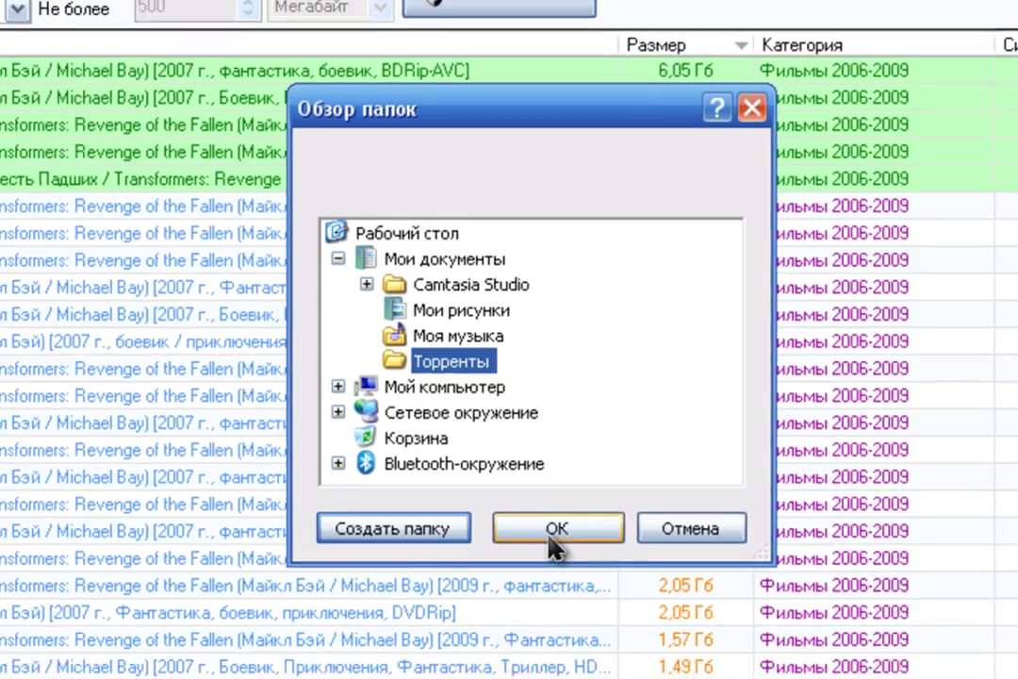
pyautogui.click(577, 544)
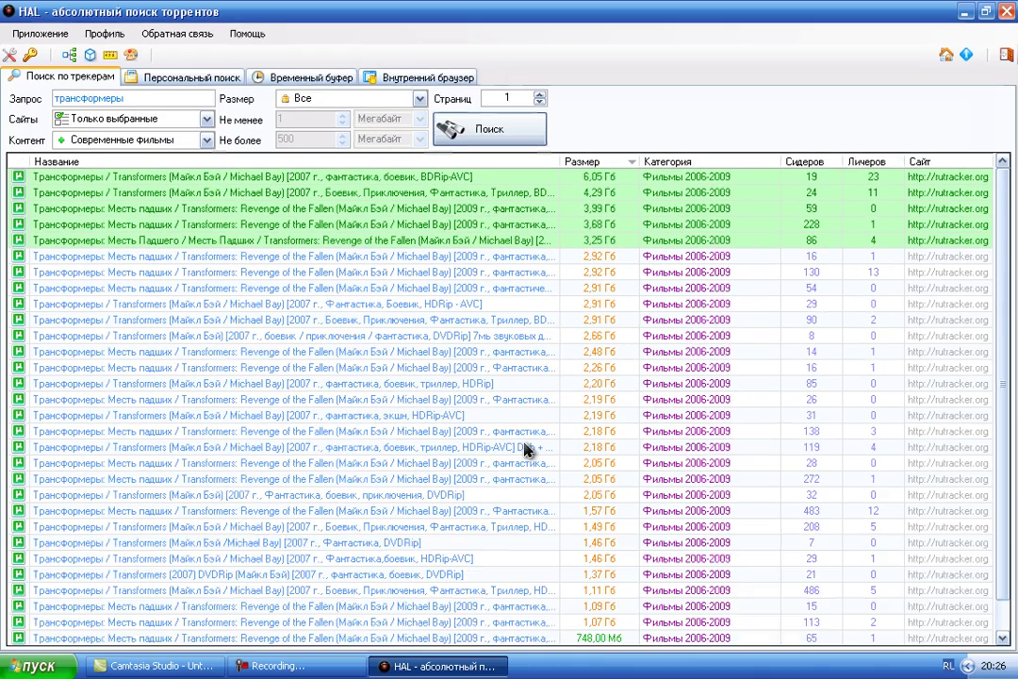
# Open the Торренты folder in Мои документы, check the saved torrent files and close the folder window.
pyautogui.click(17, 671)
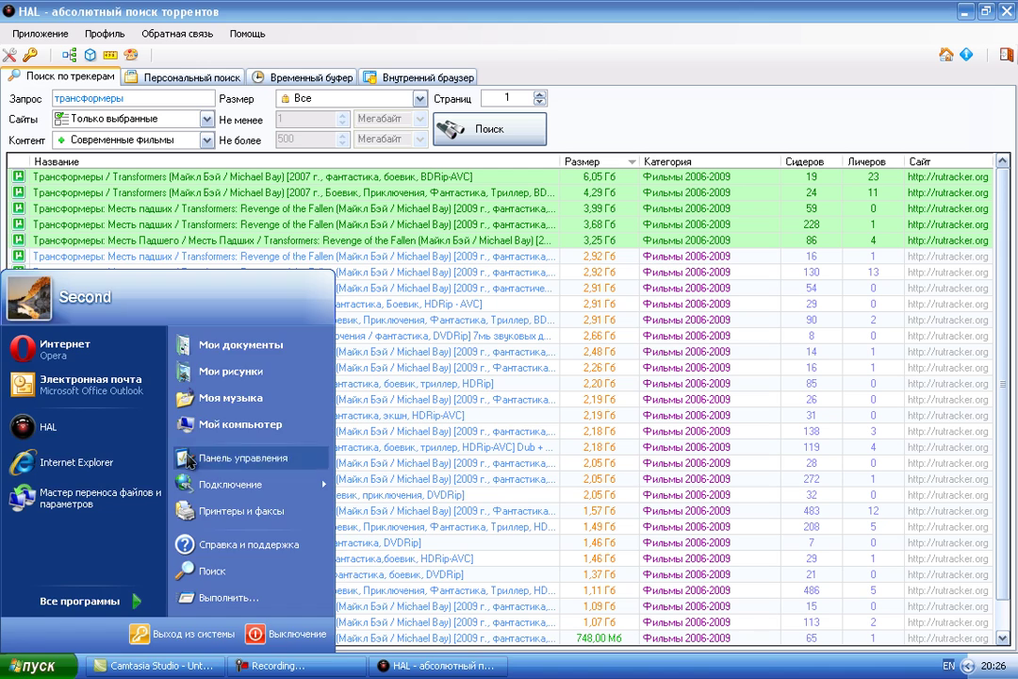
pyautogui.click(255, 345)
pyautogui.doubleClick(425, 253)
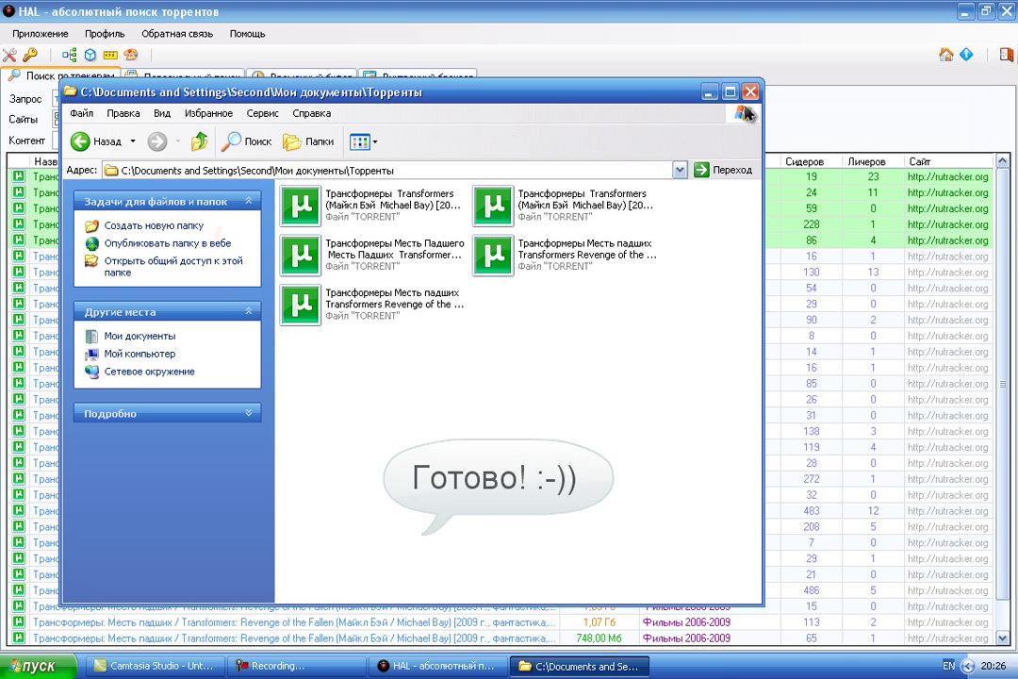
pyautogui.click(752, 92)
# Launch only the largest result, the 2007 Transformers BDRip-AVC torrent, in the torrent client and cancel adding it.
pyautogui.click(481, 258)
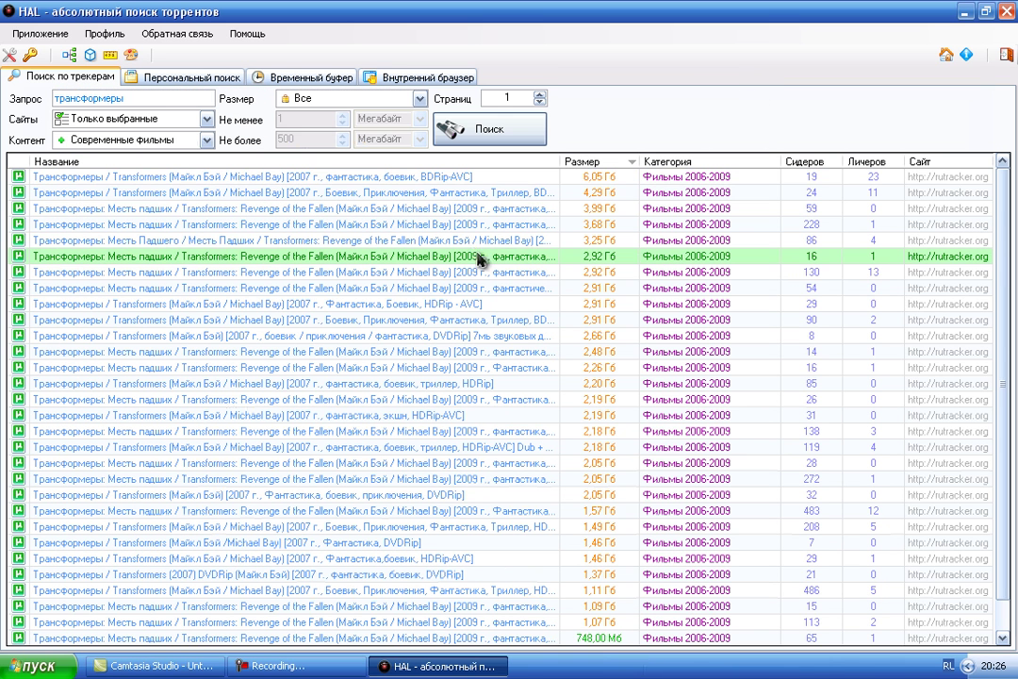
pyautogui.click(459, 179)
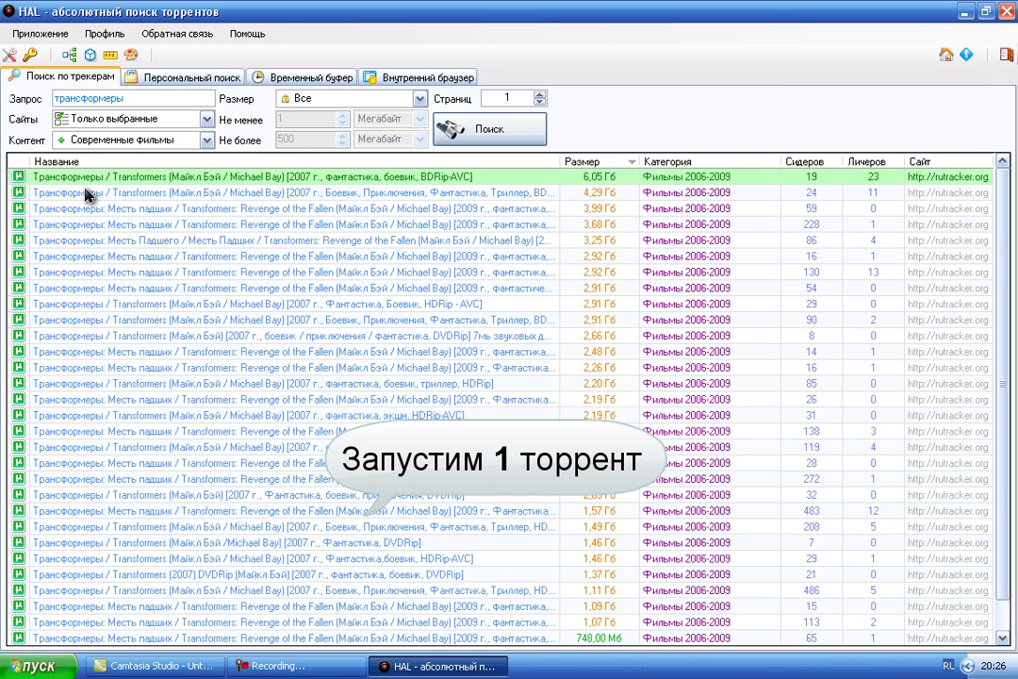
pyautogui.click(18, 179)
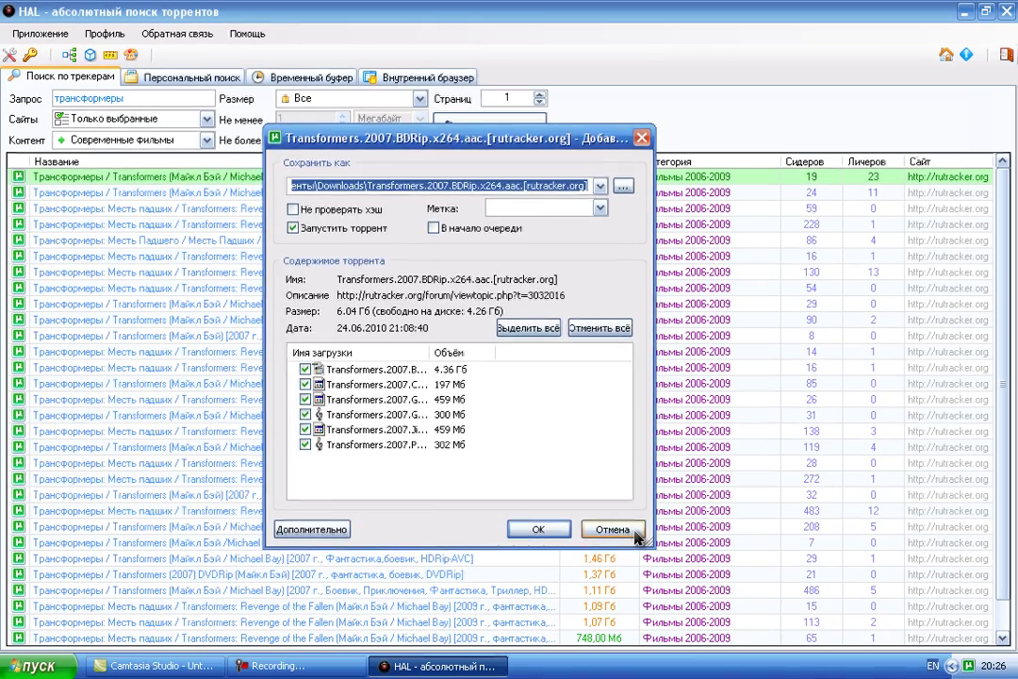
pyautogui.click(743, 630)
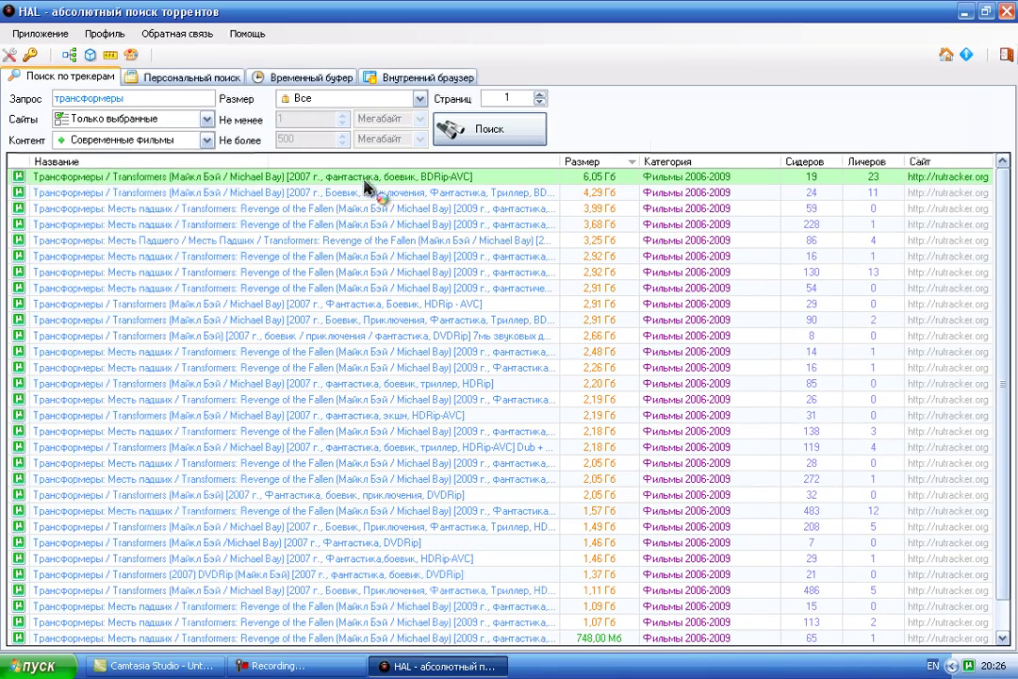
# Download and launch the three largest torrents together, spread out their add dialogs, dismiss them and close µTorrent.
pyautogui.moveTo(367, 184); pyautogui.dragTo(369, 211)
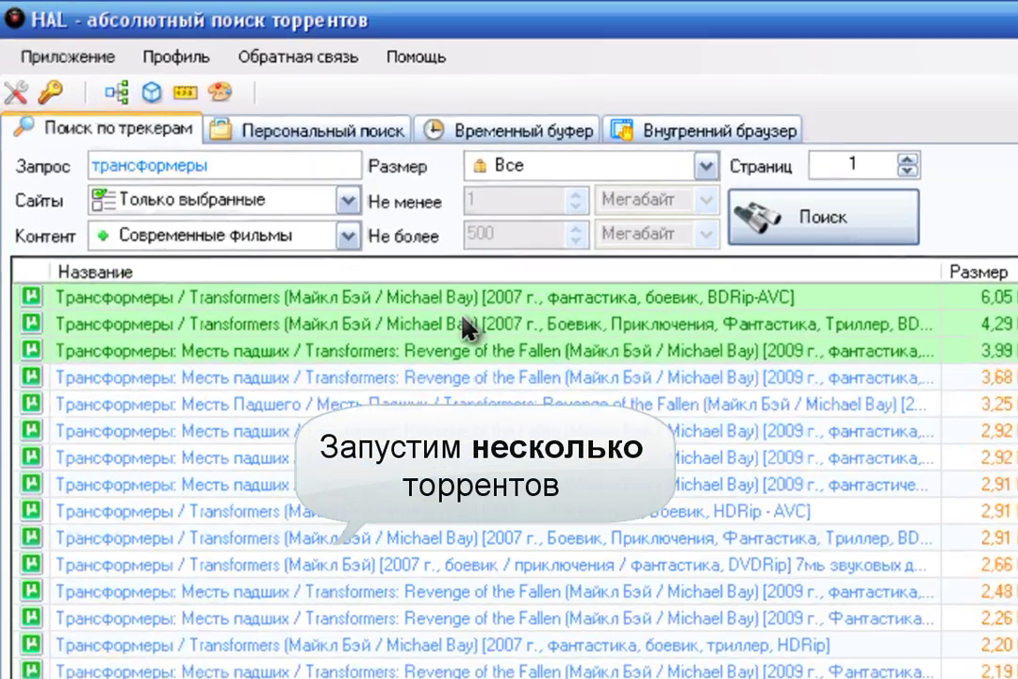
pyautogui.rightClick(464, 326)
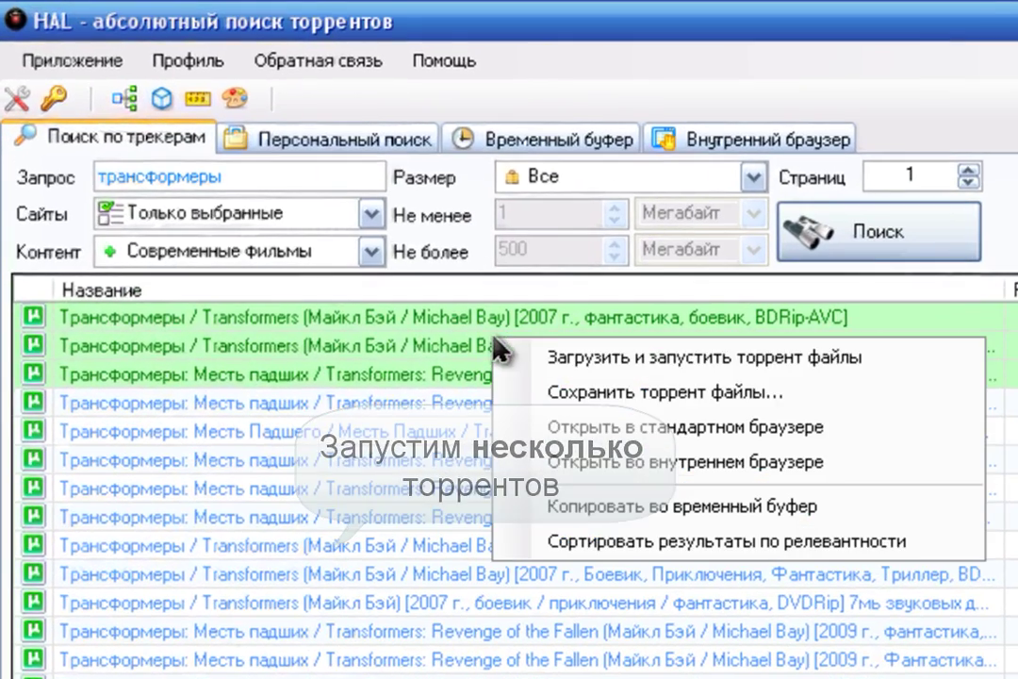
pyautogui.click(592, 342)
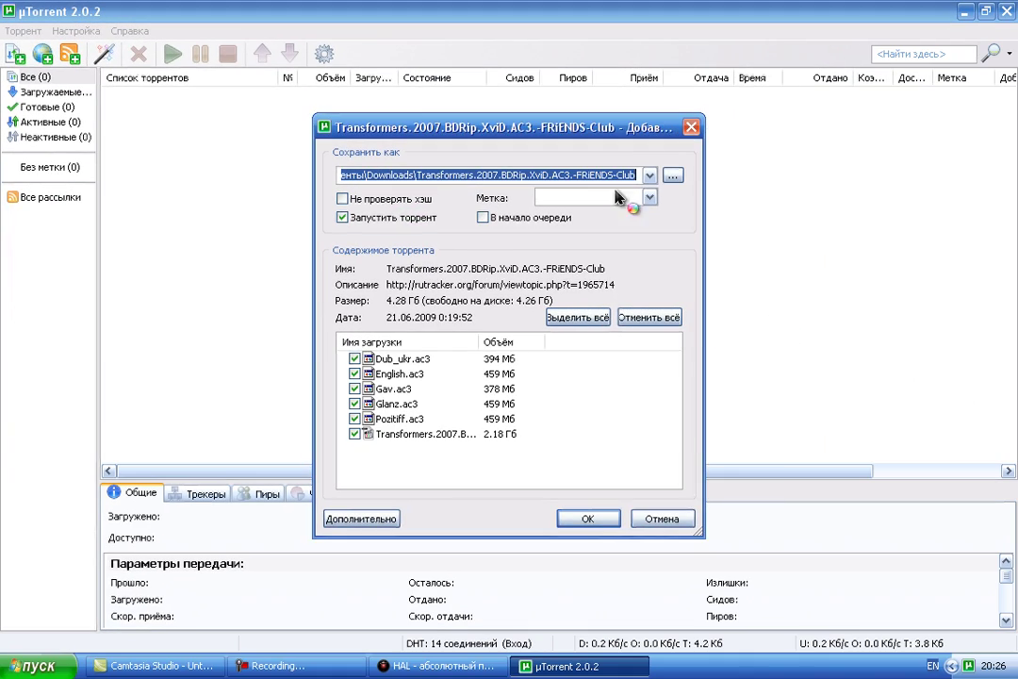
pyautogui.moveTo(483, 128); pyautogui.dragTo(775, 71)
pyautogui.moveTo(517, 142); pyautogui.dragTo(630, 123)
pyautogui.moveTo(399, 125); pyautogui.dragTo(296, 176)
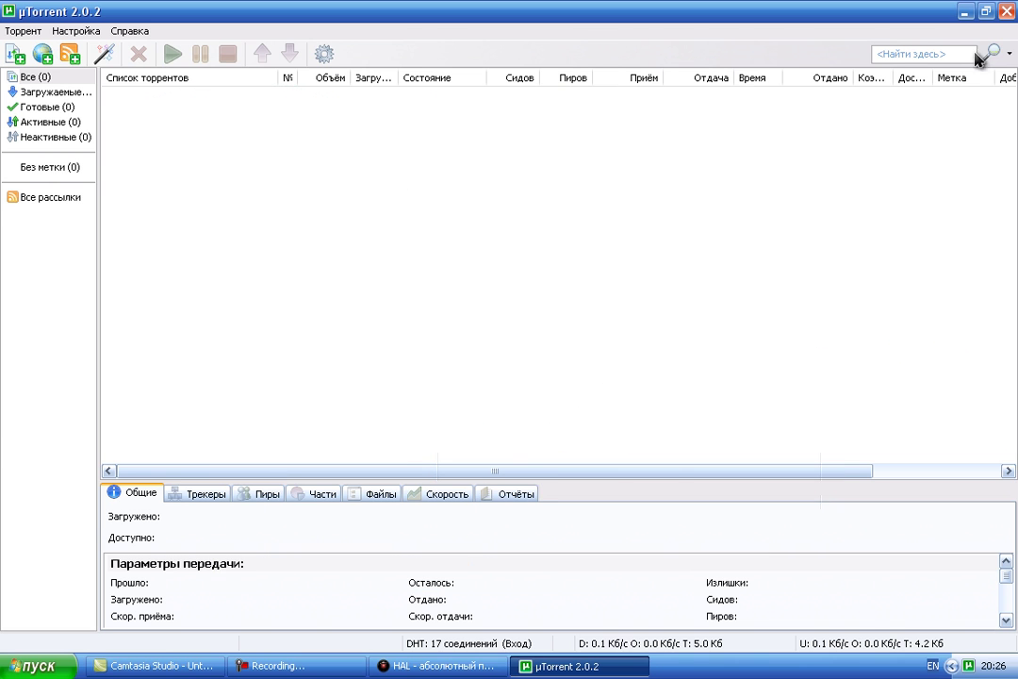
pyautogui.click(1007, 11)
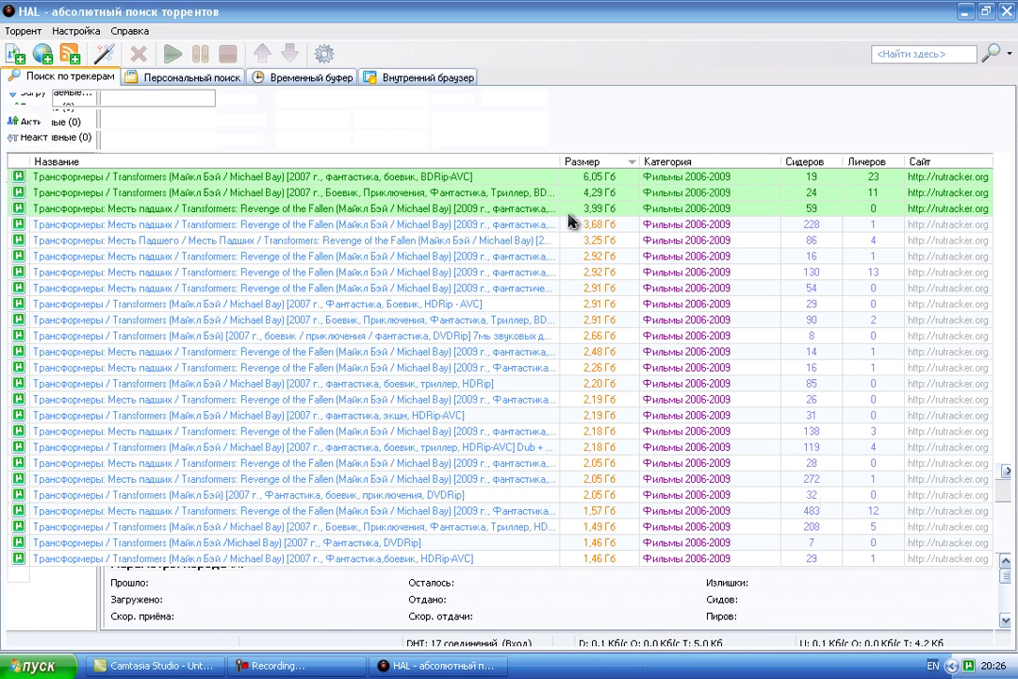
# Open the personal search, view the site groups Мировые and Без регистрации, and return the list to Все.
pyautogui.click(175, 81)
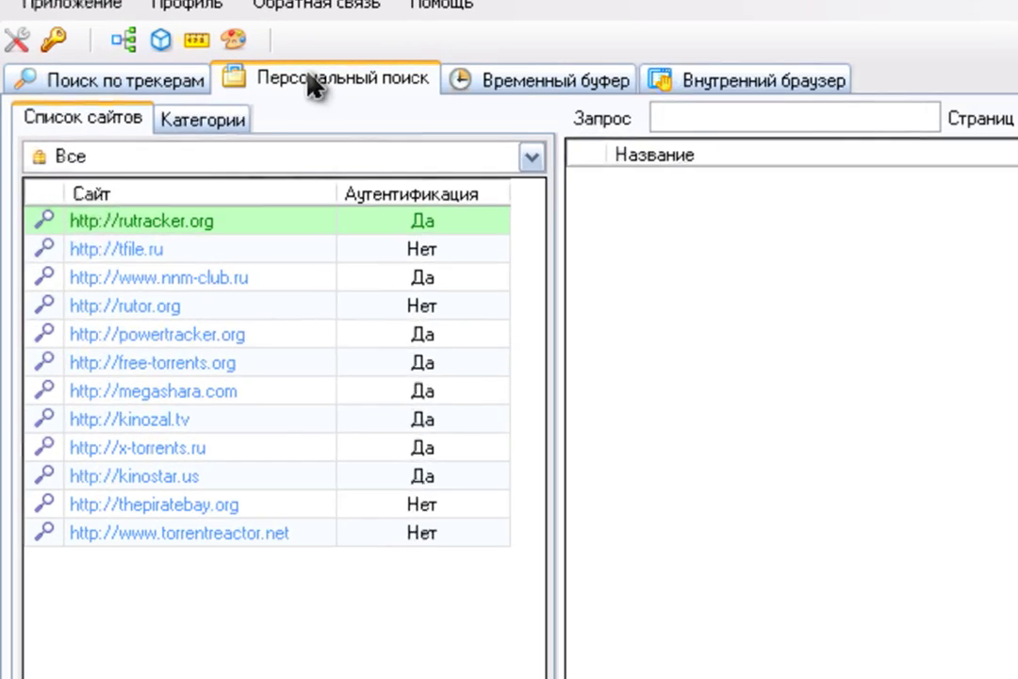
pyautogui.click(274, 173)
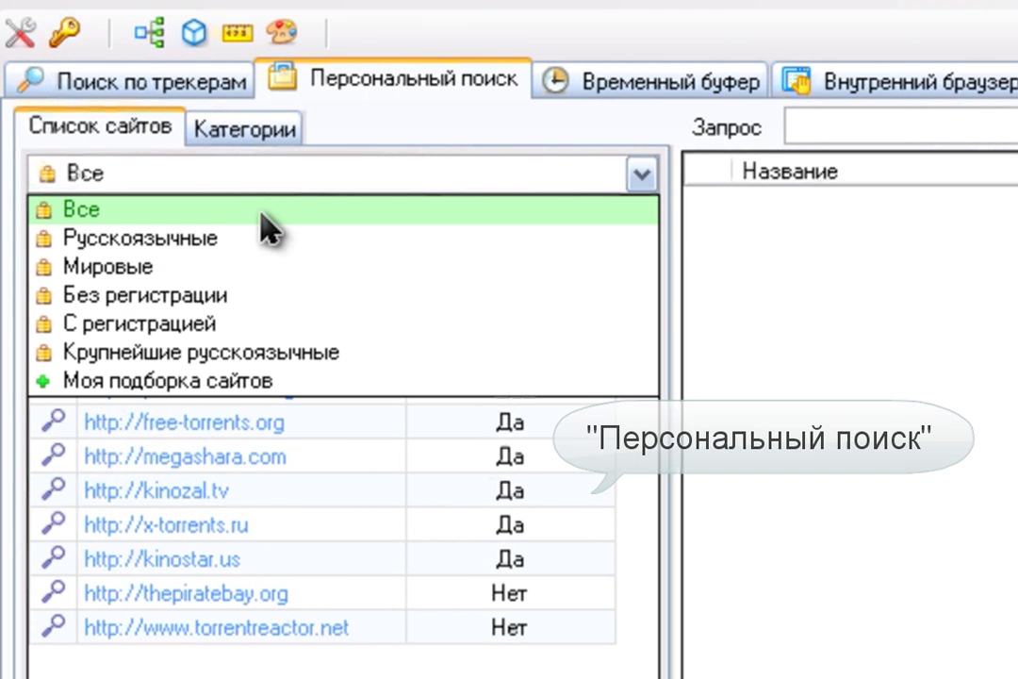
pyautogui.click(254, 272)
pyautogui.click(297, 173)
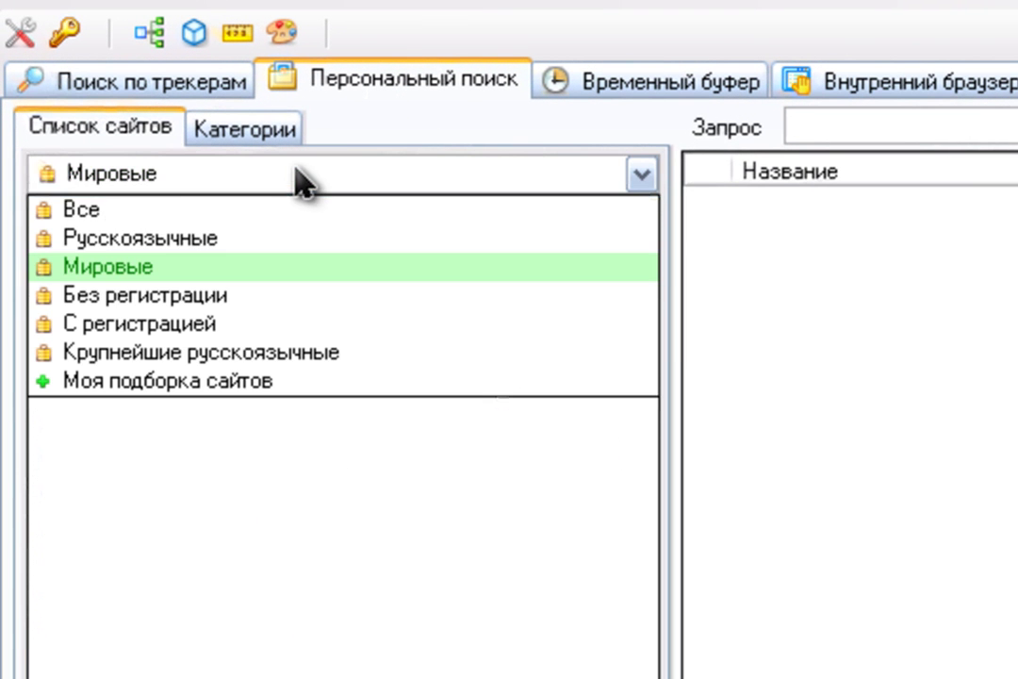
pyautogui.click(253, 293)
pyautogui.click(304, 172)
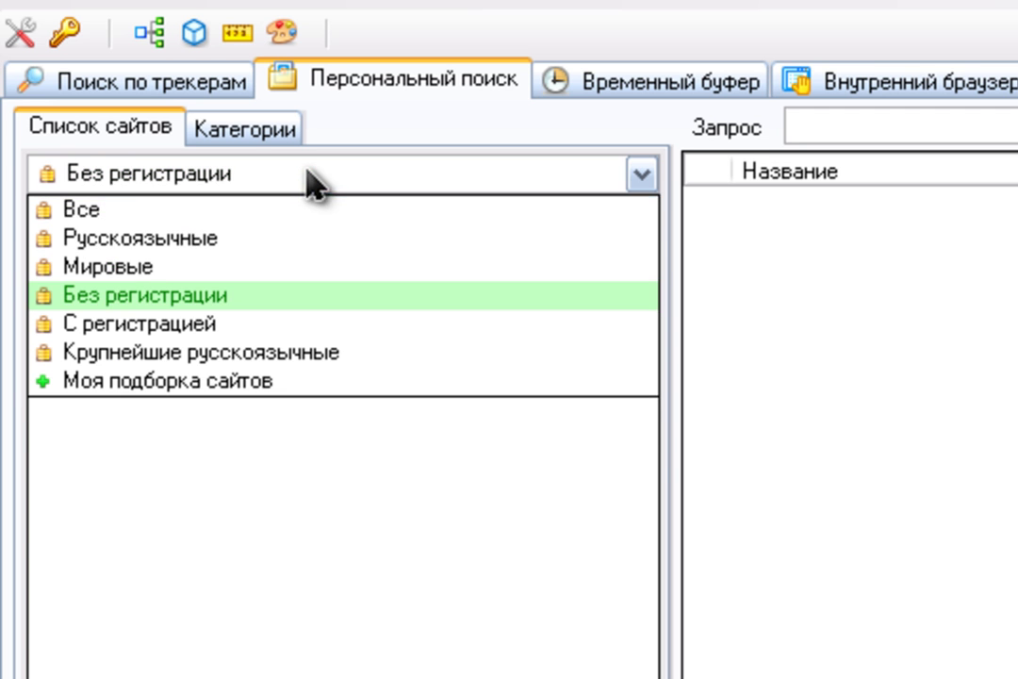
pyautogui.click(274, 215)
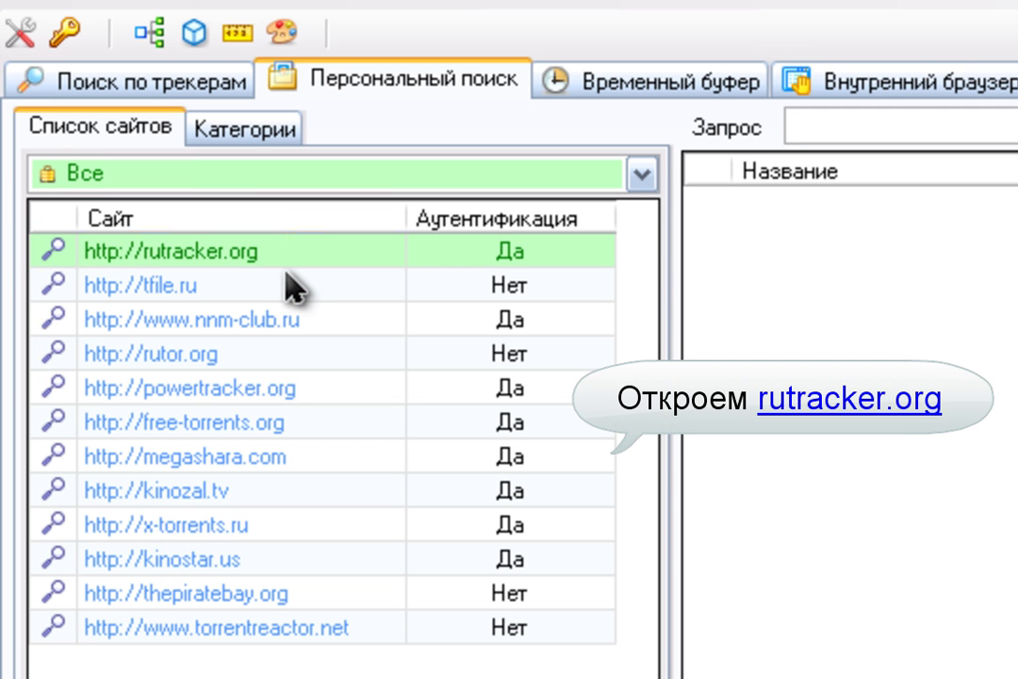
# Open rutracker.org's category tree in the personal search and include the whole Кино, Видео и ТВ category.
pyautogui.doubleClick(285, 252)
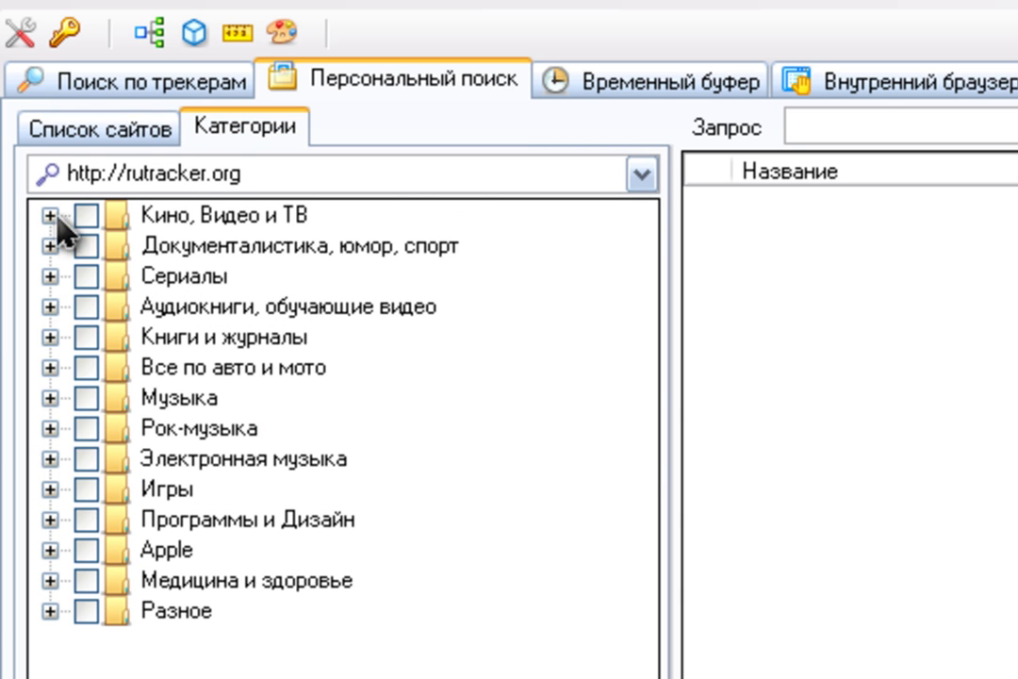
pyautogui.click(49, 216)
pyautogui.click(86, 245)
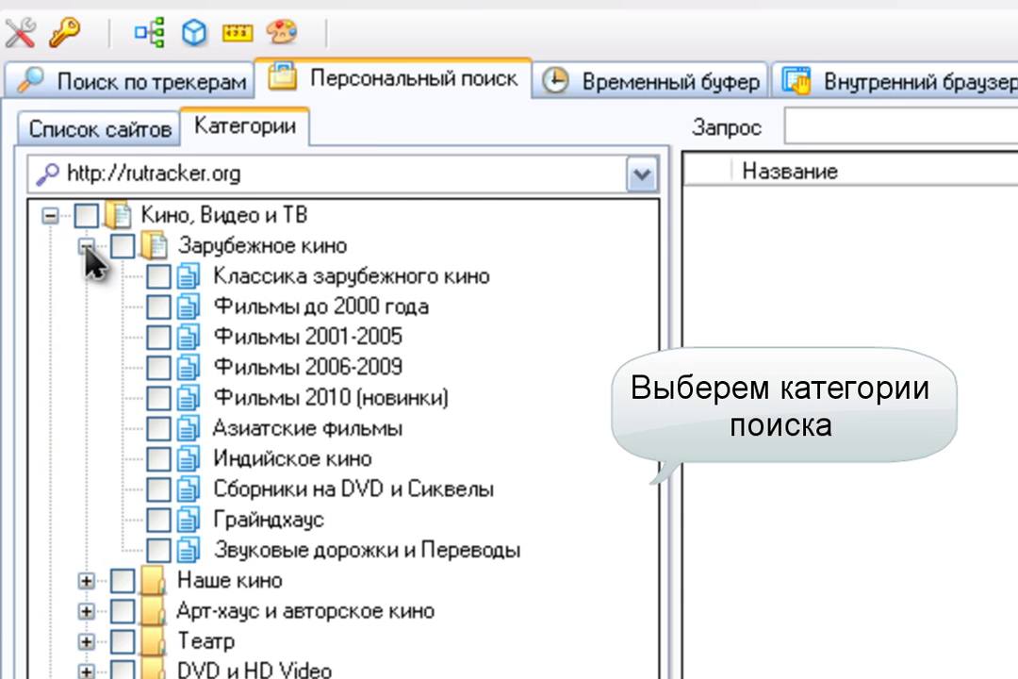
pyautogui.click(86, 245)
pyautogui.click(86, 216)
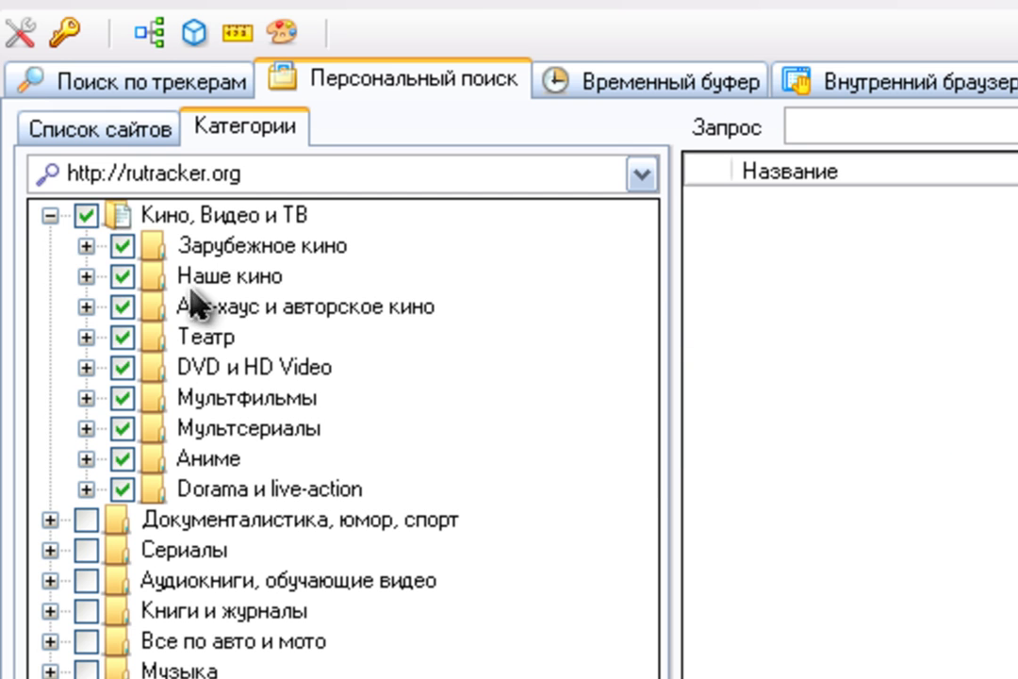
# Enter "район 9" as the personal search query.
pyautogui.click(936, 128)
pyautogui.write('ра')
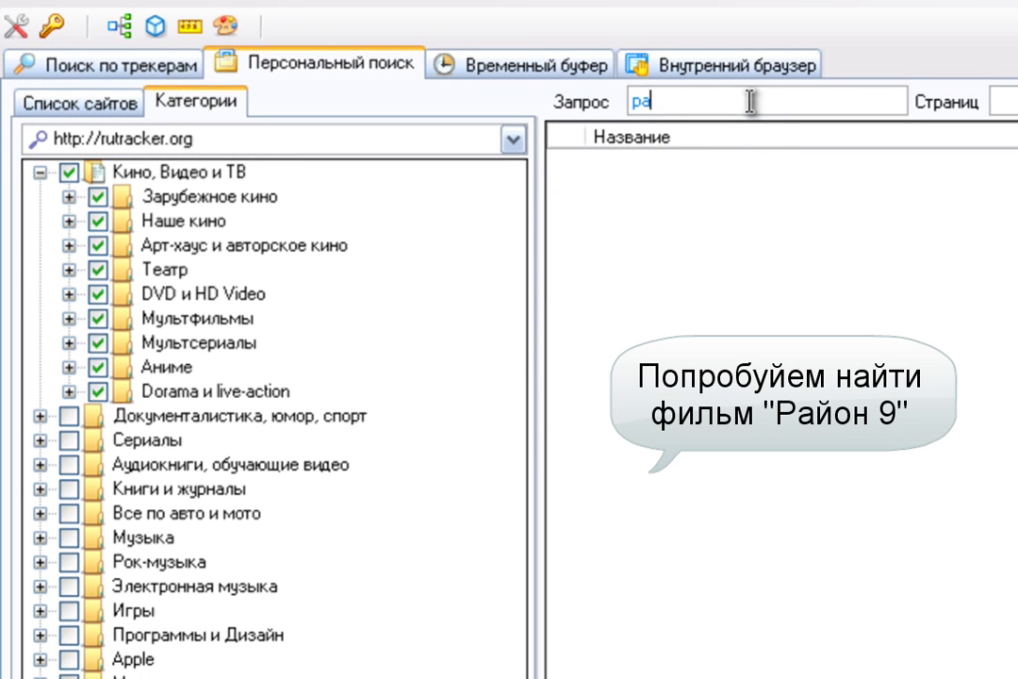
pyautogui.write('йон 9')
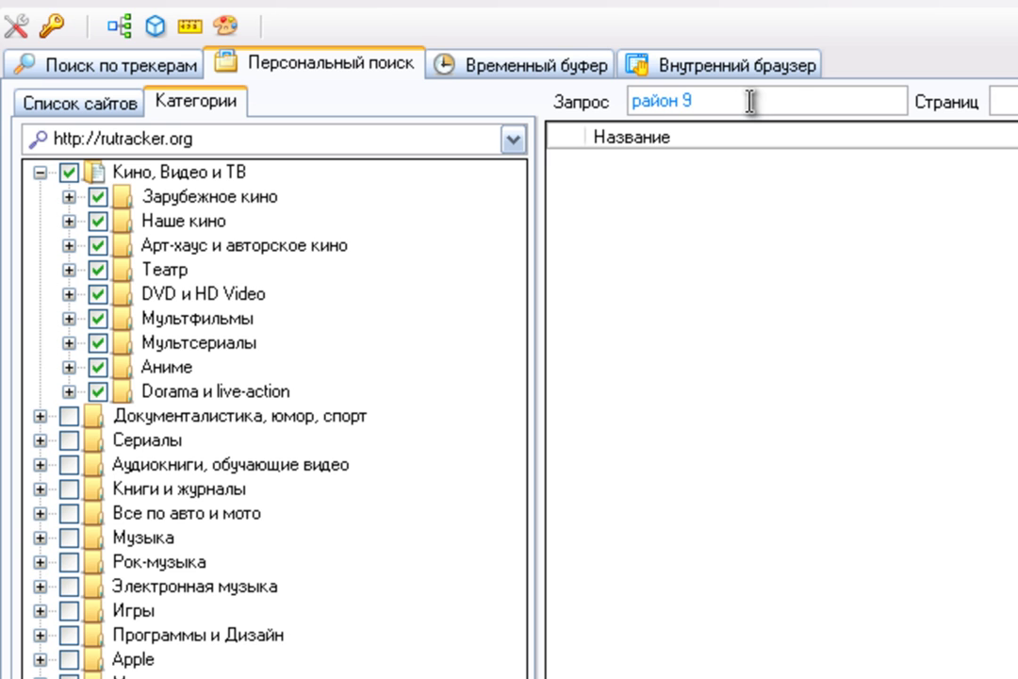
# Run the query in Кино, Видео и ТВ, replace that category with Музыка, search again and stop the search.
pyautogui.click(695, 103)
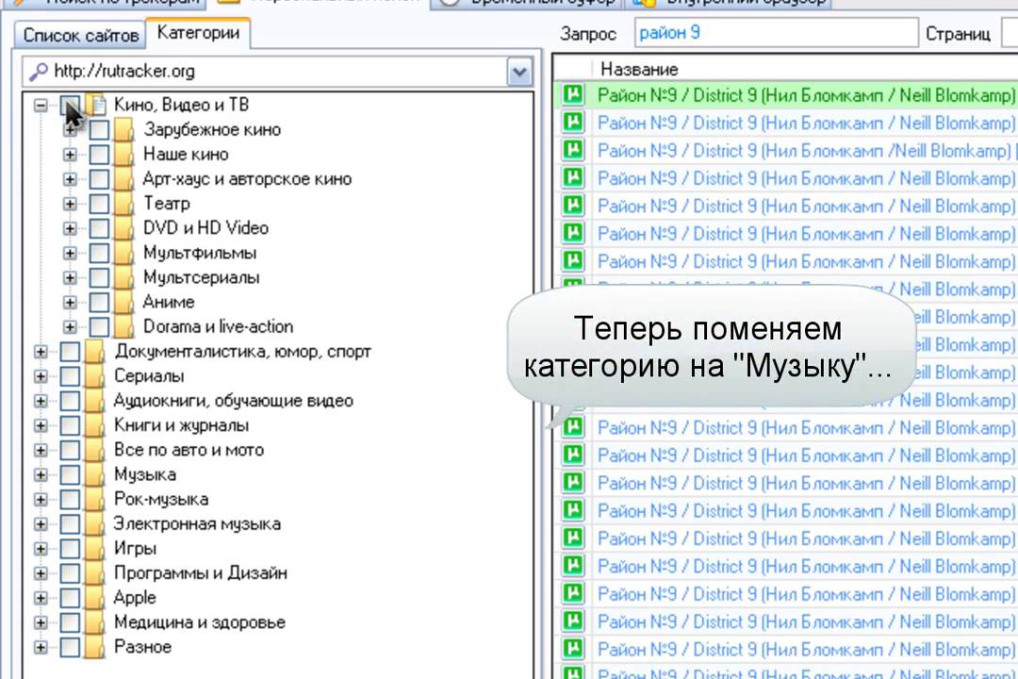
pyautogui.click(70, 476)
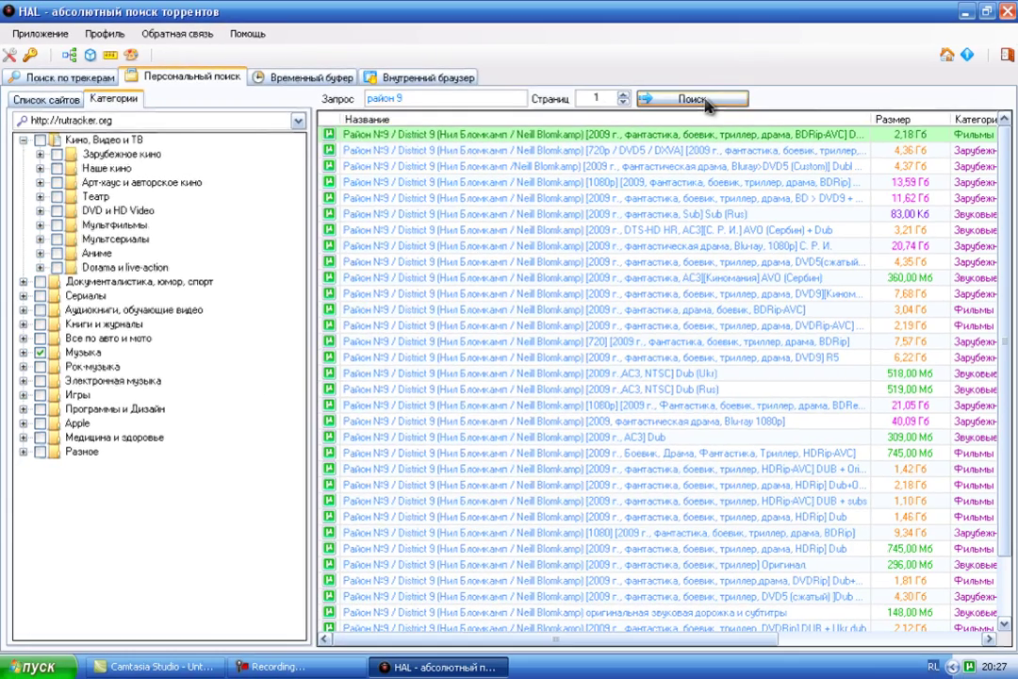
pyautogui.click(705, 100)
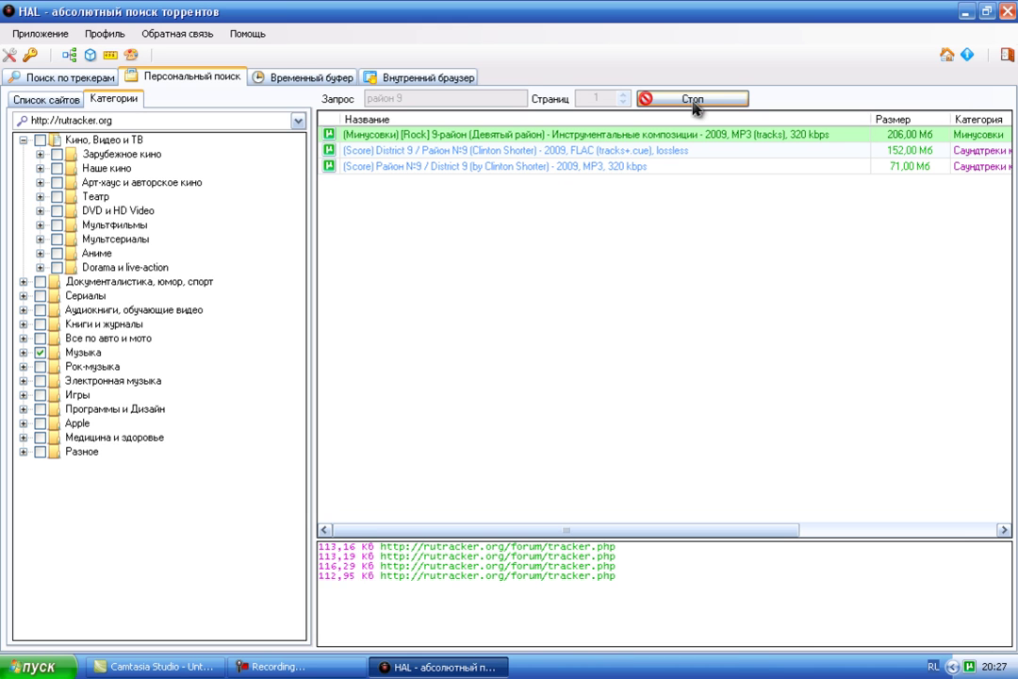
pyautogui.click(695, 100)
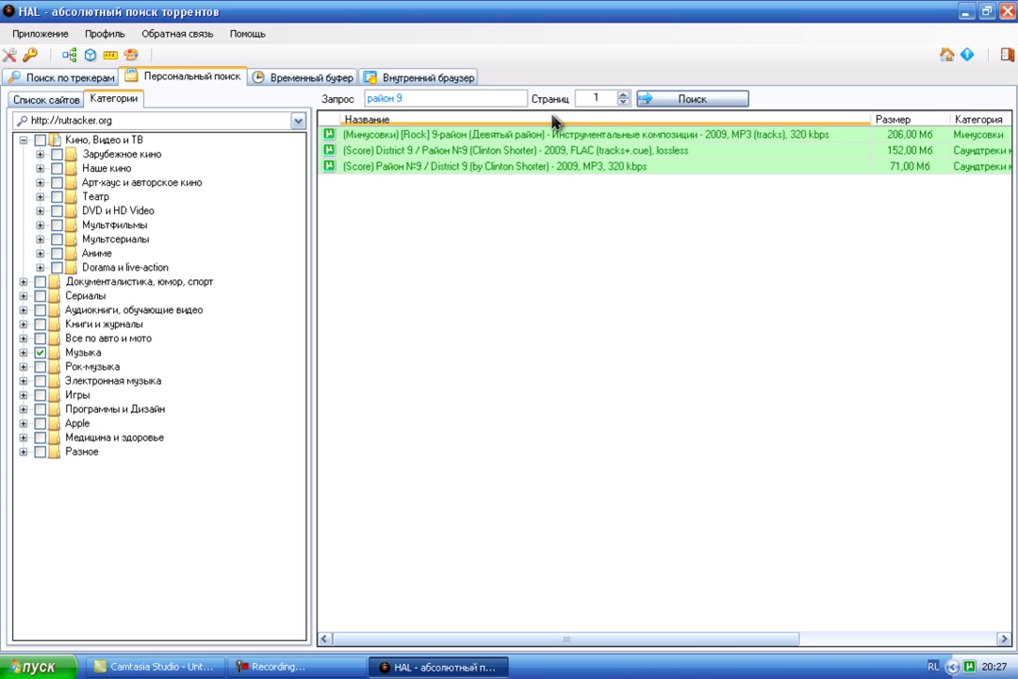
# Bring the Категория column of the music results into view and widen it so the full category names can be read.
pyautogui.moveTo(564, 639); pyautogui.dragTo(703, 639)
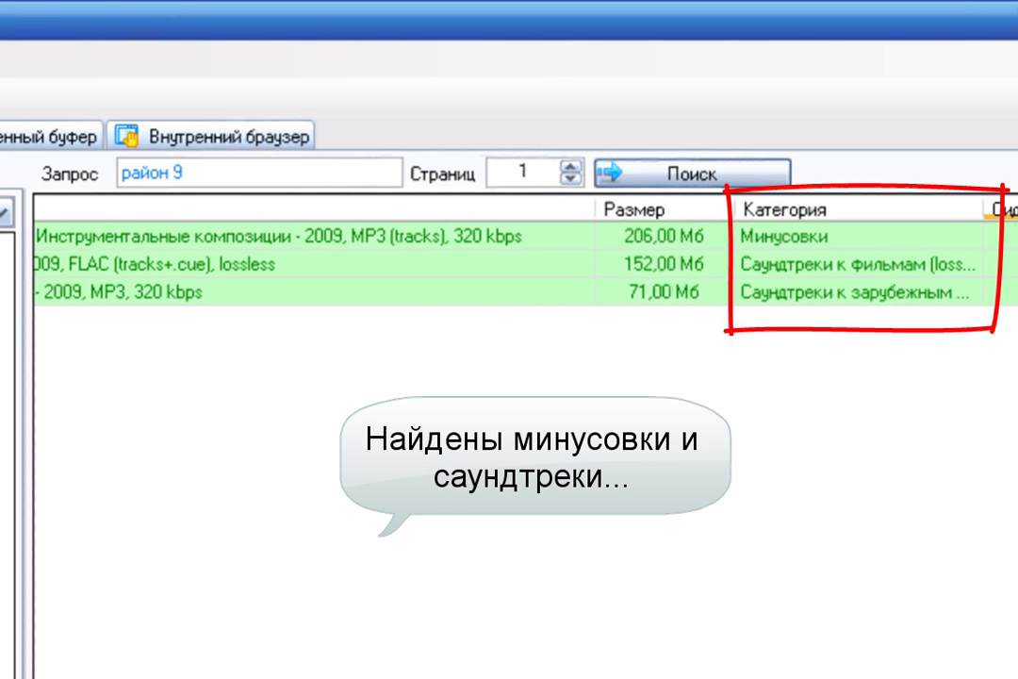
pyautogui.moveTo(969, 189); pyautogui.dragTo(1016, 189)
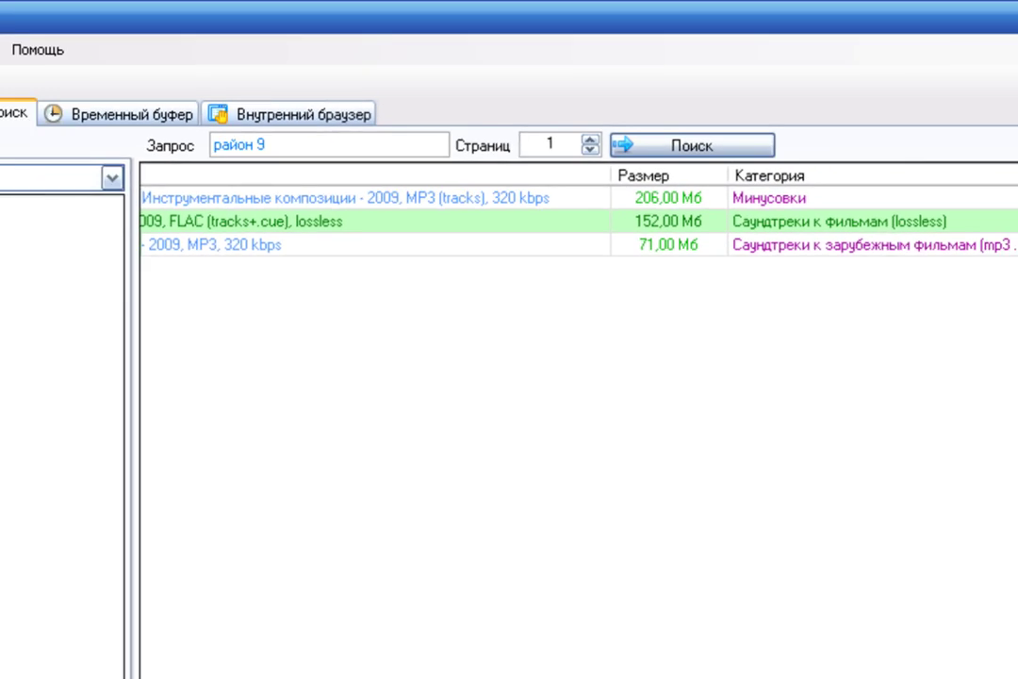
pyautogui.click(80, 187)
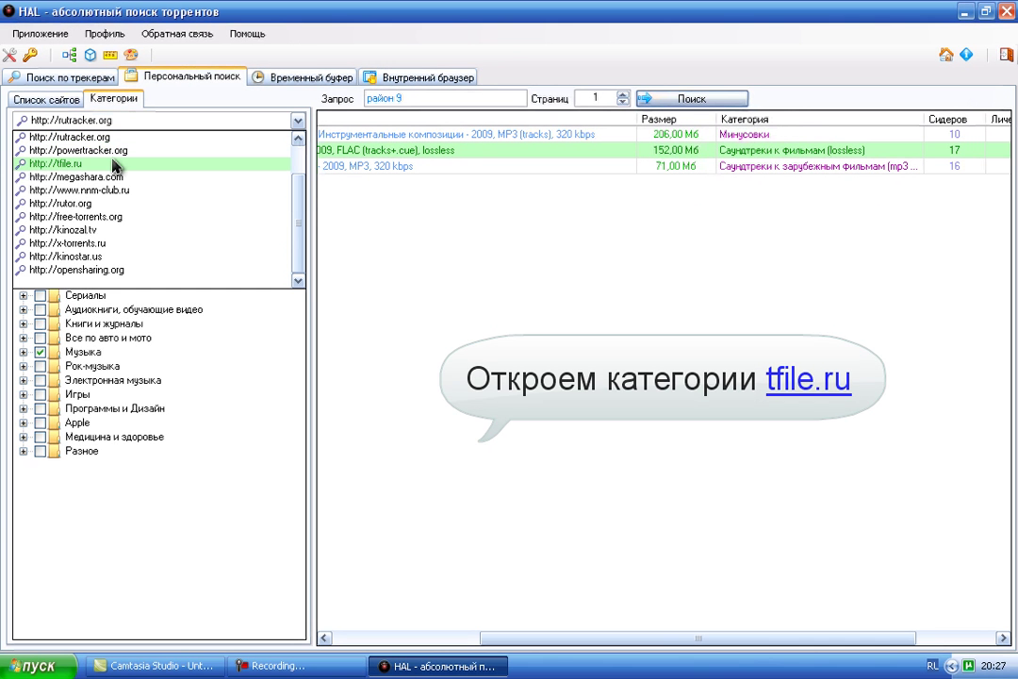
pyautogui.click(115, 164)
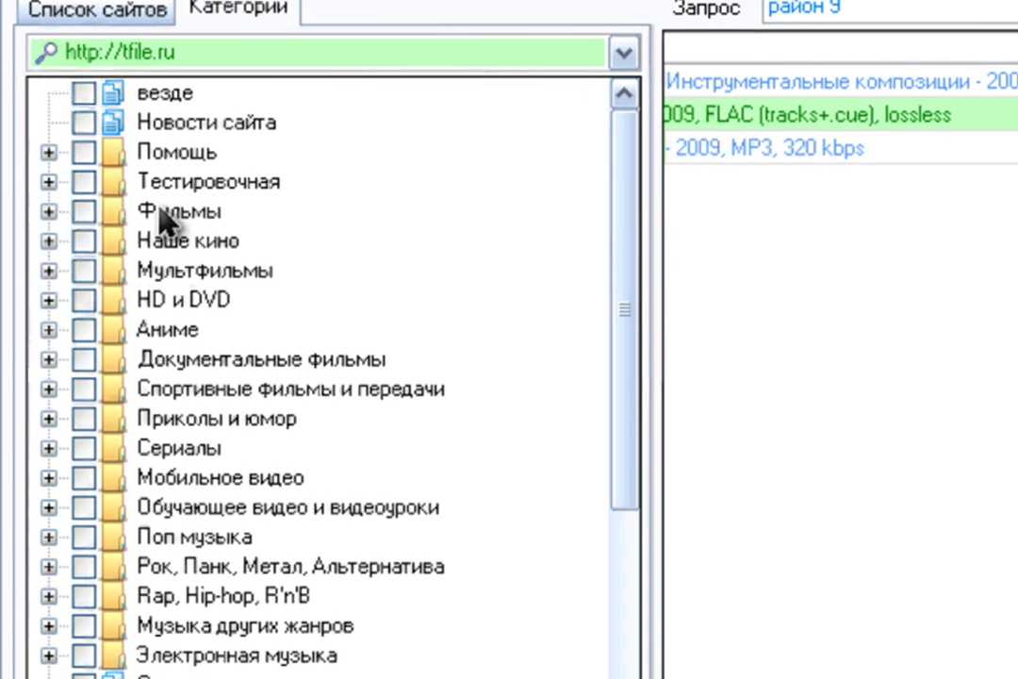
pyautogui.rightClick(79, 195)
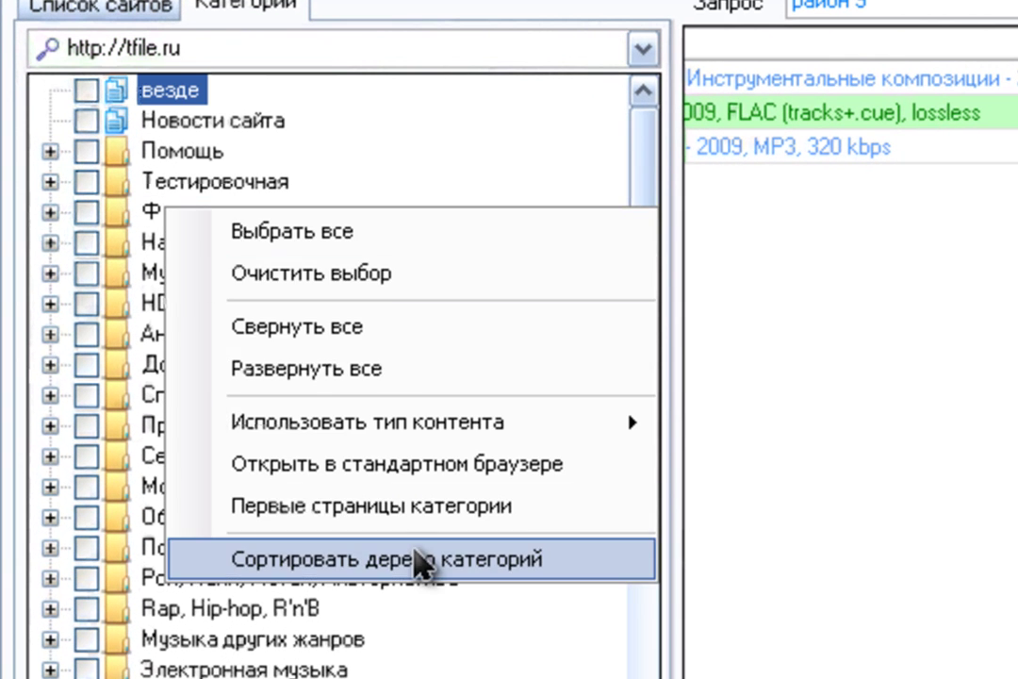
pyautogui.click(421, 554)
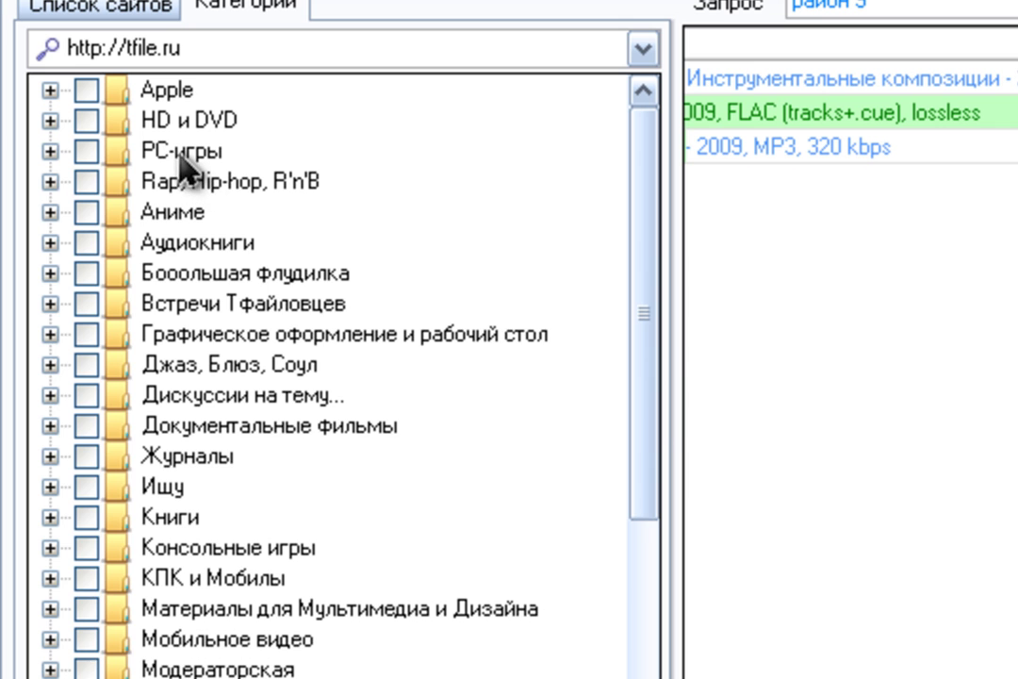
# Expand PC-игры on tfile.ru and list the first page of its Action category, checking the torrent titles.
pyautogui.doubleClick(184, 167)
pyautogui.click(223, 188)
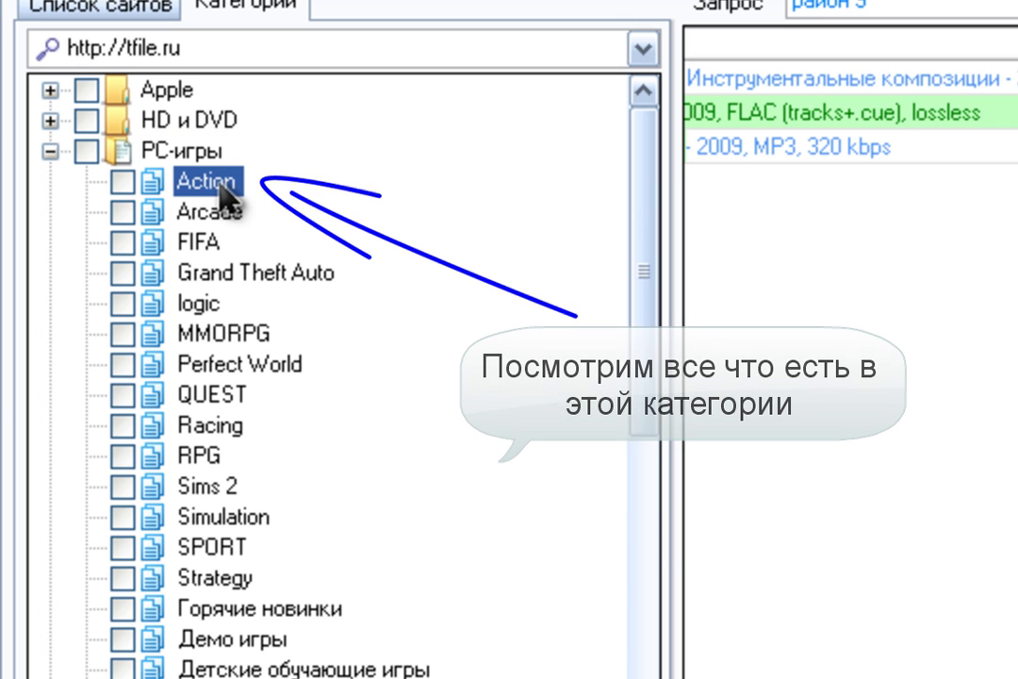
pyautogui.rightClick(225, 193)
pyautogui.click(449, 482)
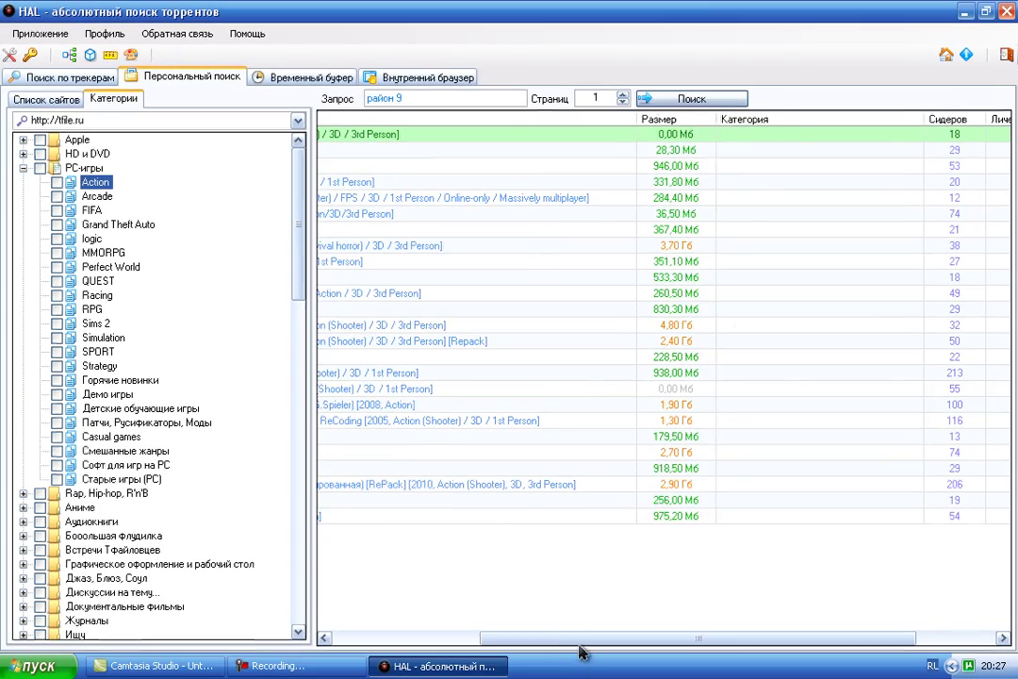
pyautogui.moveTo(580, 652); pyautogui.dragTo(377, 634)
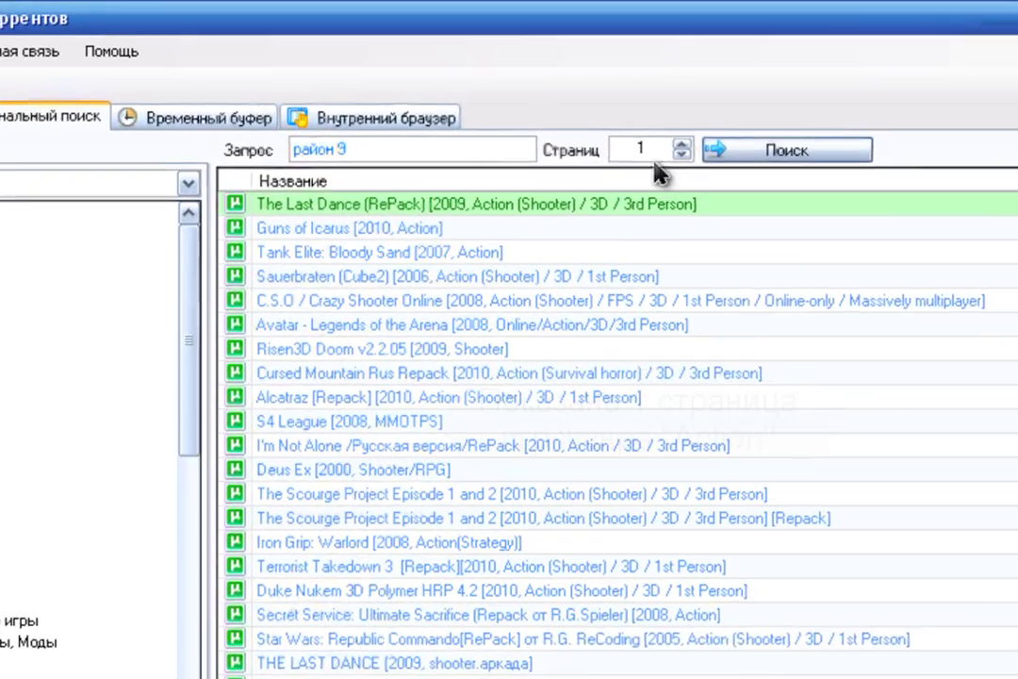
# Set the number of pages to 5, reload the first pages of the Action category and look over the list.
pyautogui.doubleClick(595, 98)
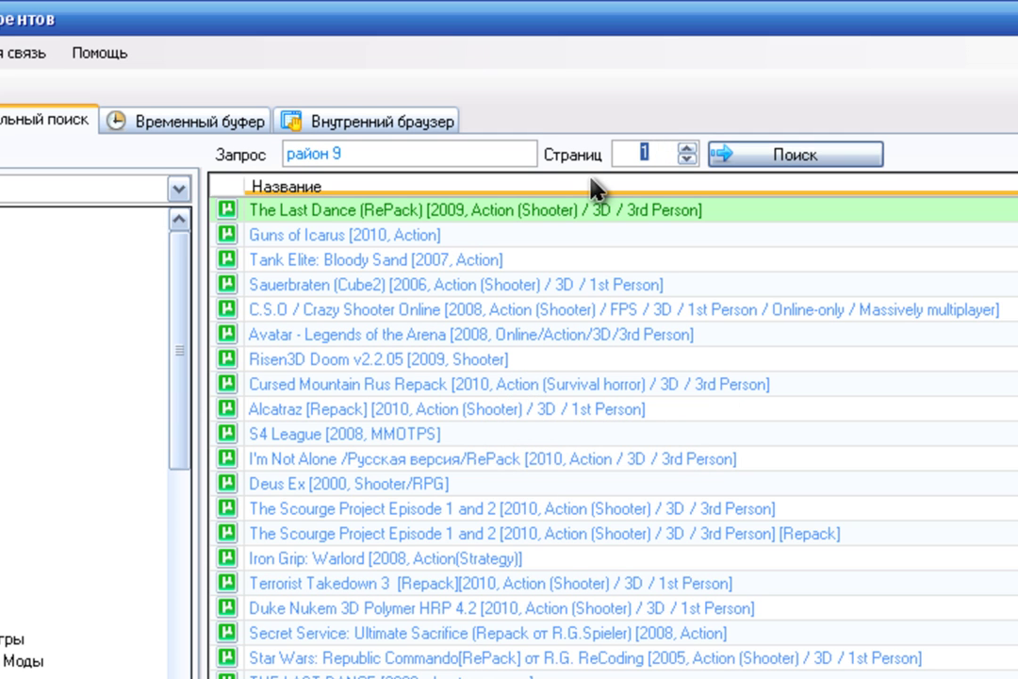
pyautogui.write('5')
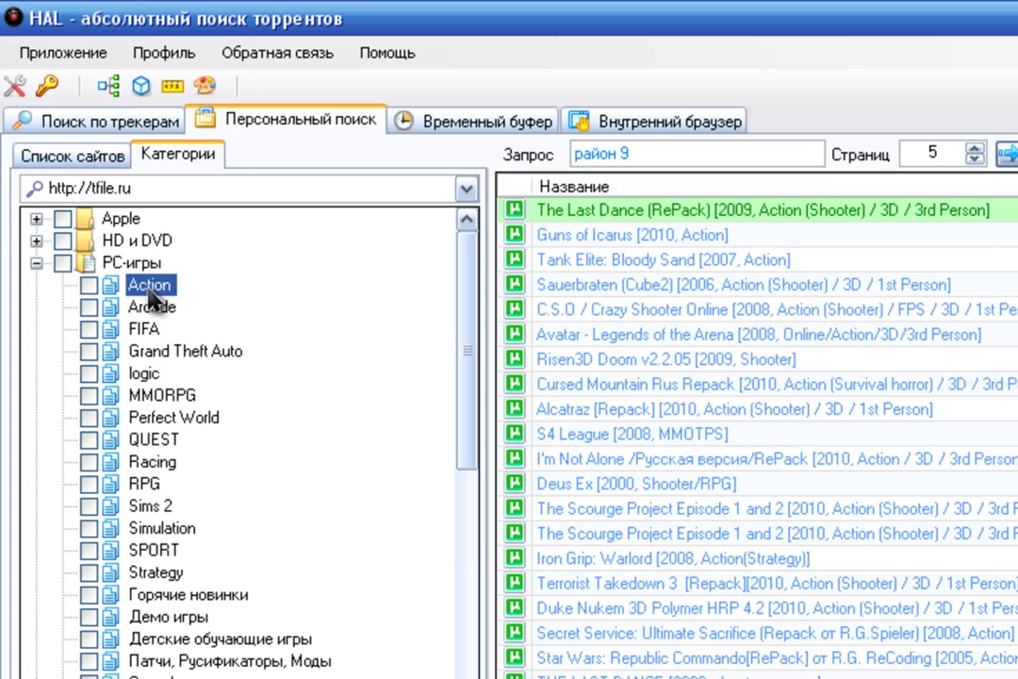
pyautogui.rightClick(148, 291)
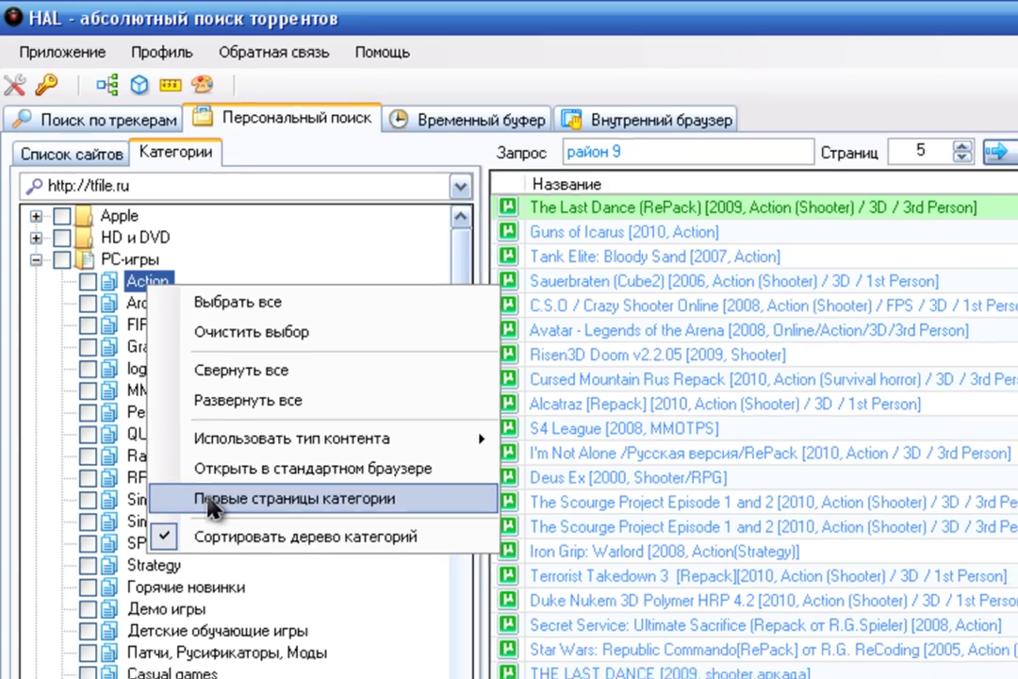
pyautogui.click(212, 507)
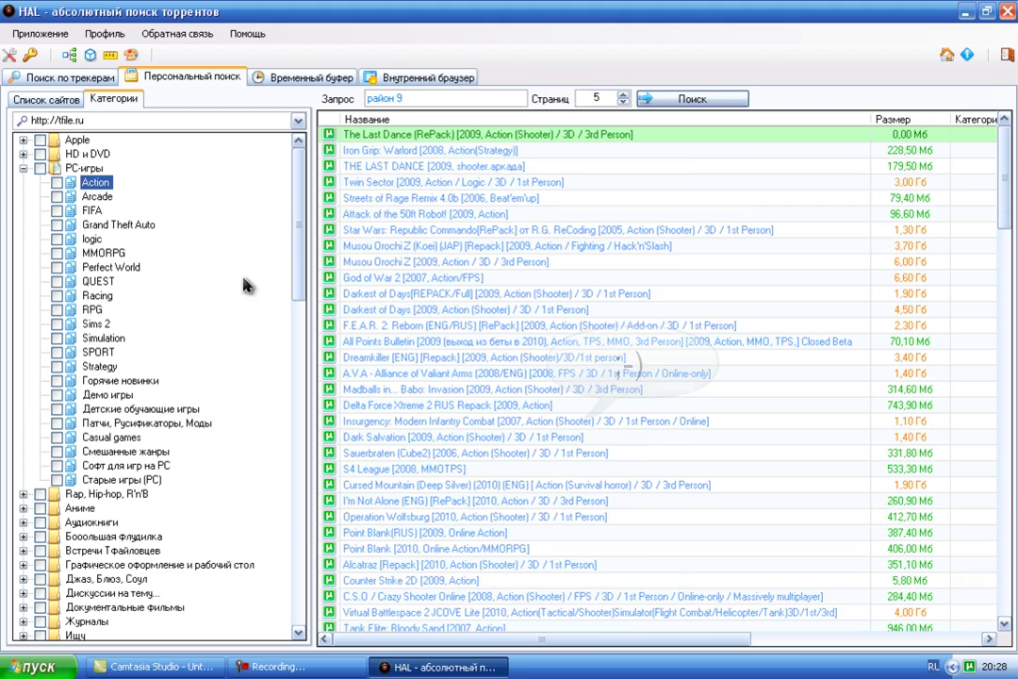
pyautogui.moveTo(1006, 165); pyautogui.dragTo(975, 151)
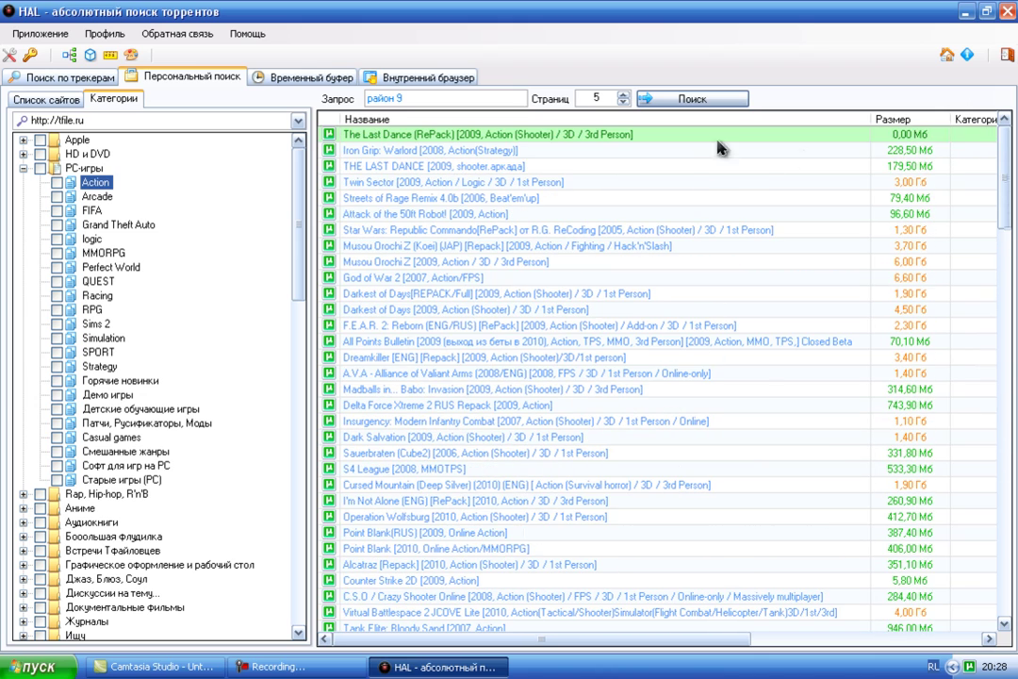
# Open the temporary buffer (Временный буфер).
pyautogui.click(276, 79)
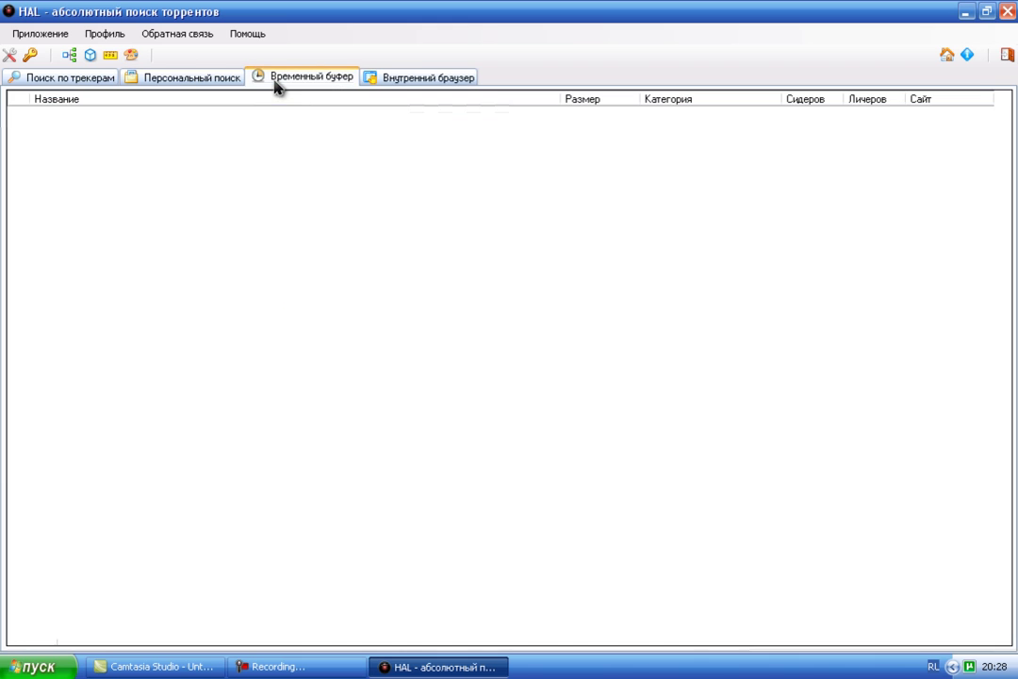